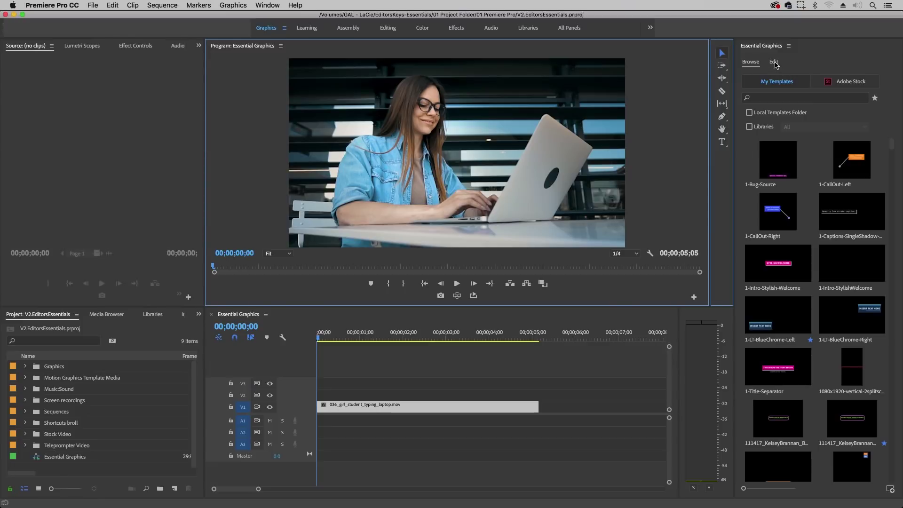
Step: Add a new text layer to the graphic and type 'Sample Title' as its text
left_click(773, 62)
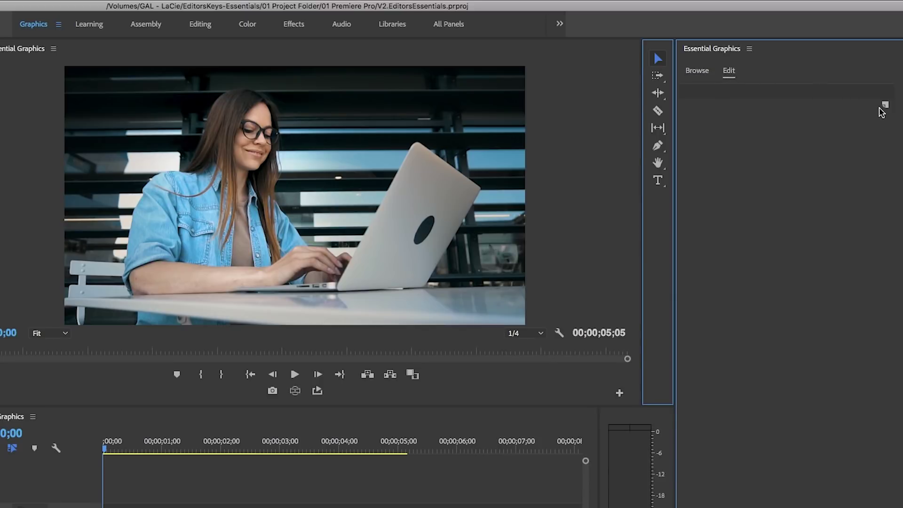
left_click(884, 105)
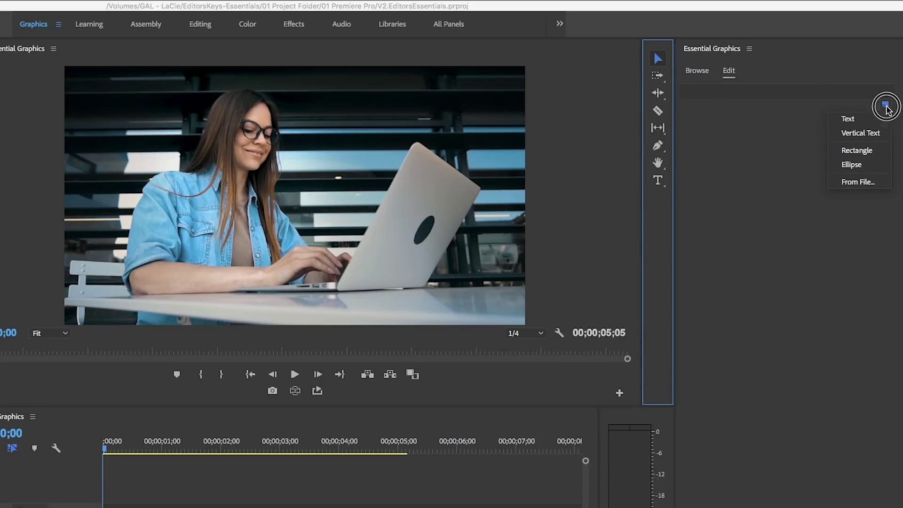
left_click(847, 118)
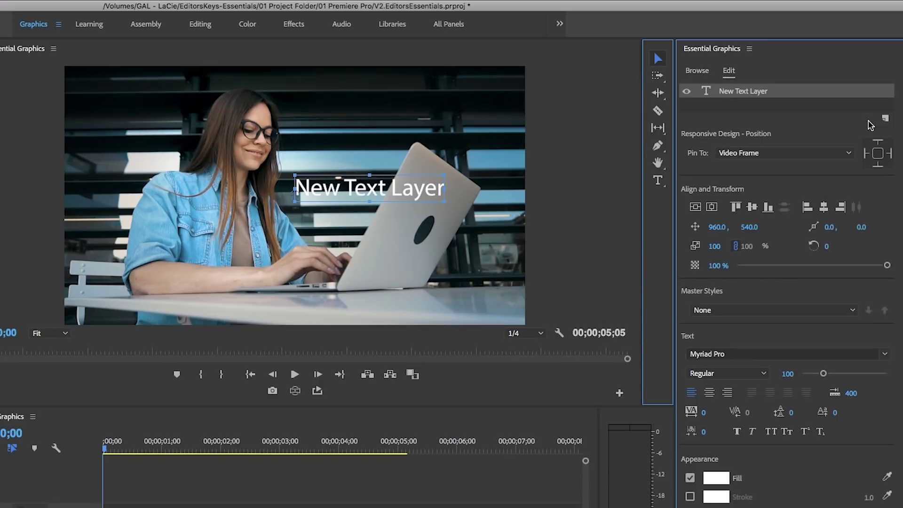
double_click(322, 190)
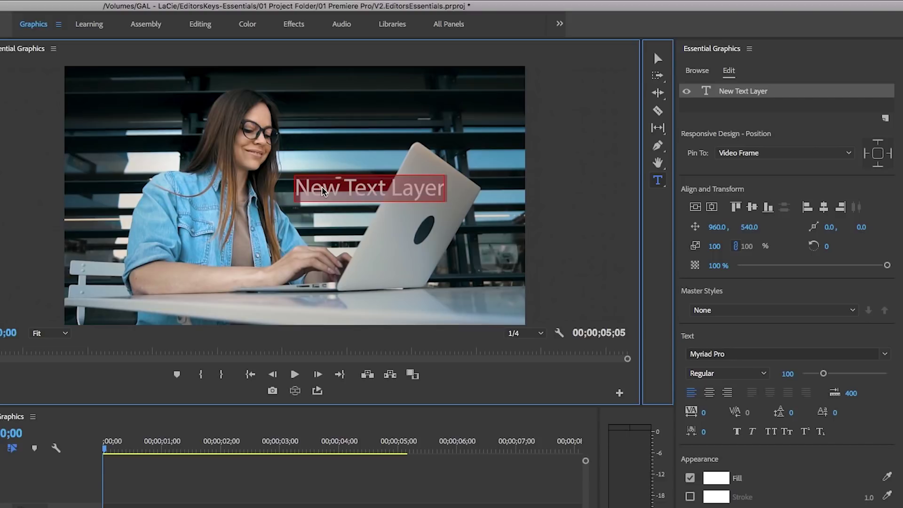
type("Sa")
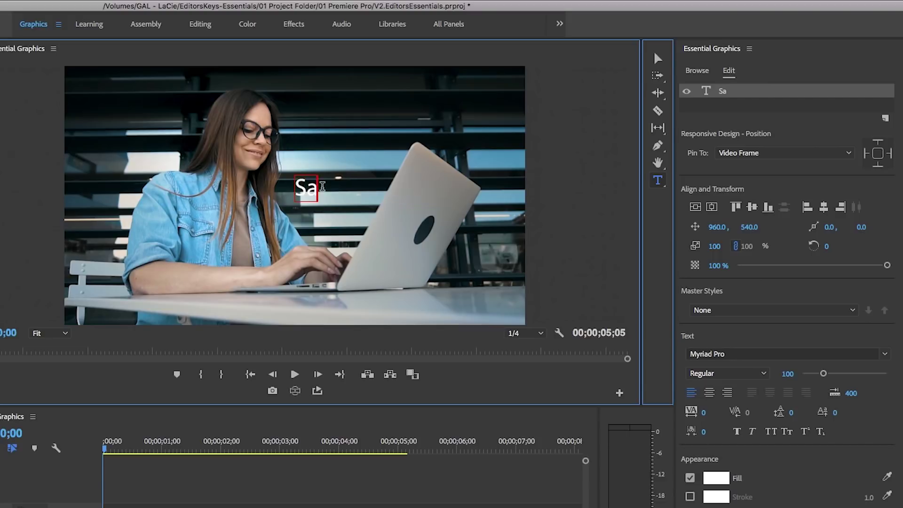
type("mple Title")
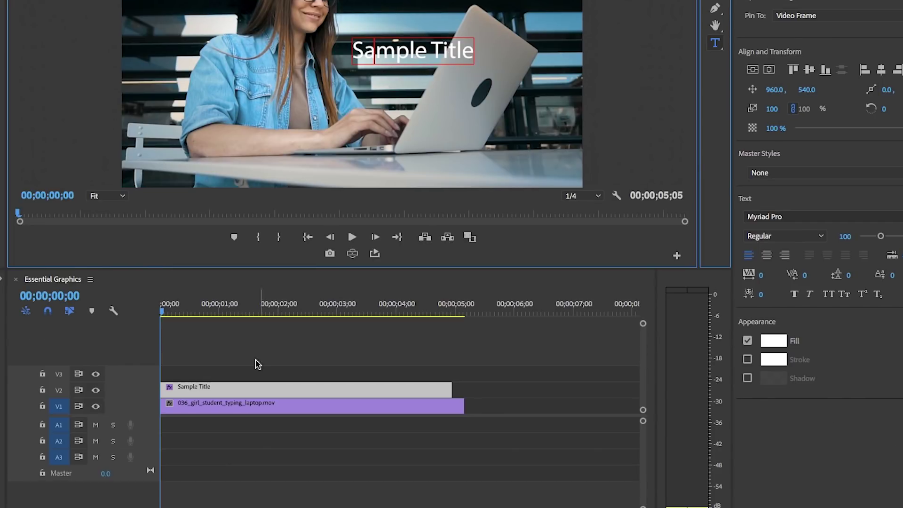
left_click(176, 507)
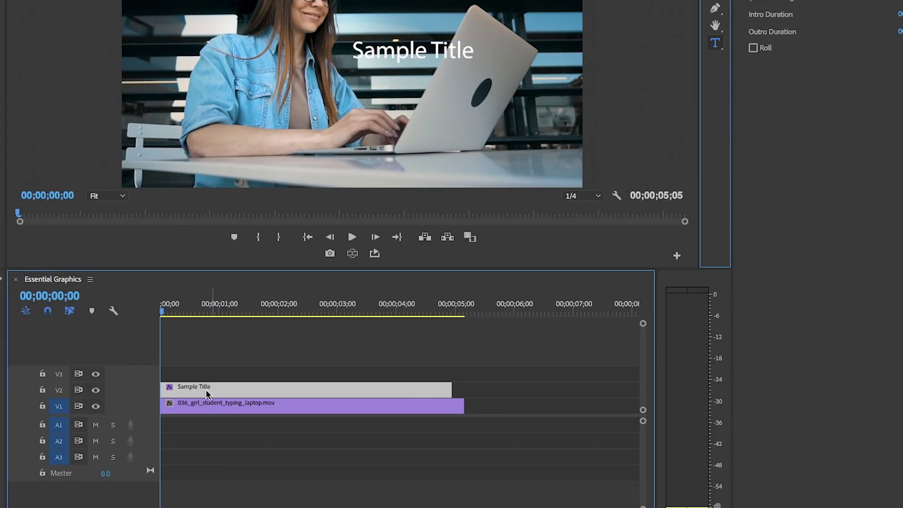
Step: Extend the Sample Title clip to the video's end and set it in Montserrat ExtraBold at size 86
left_click_drag(203, 310, 268, 311)
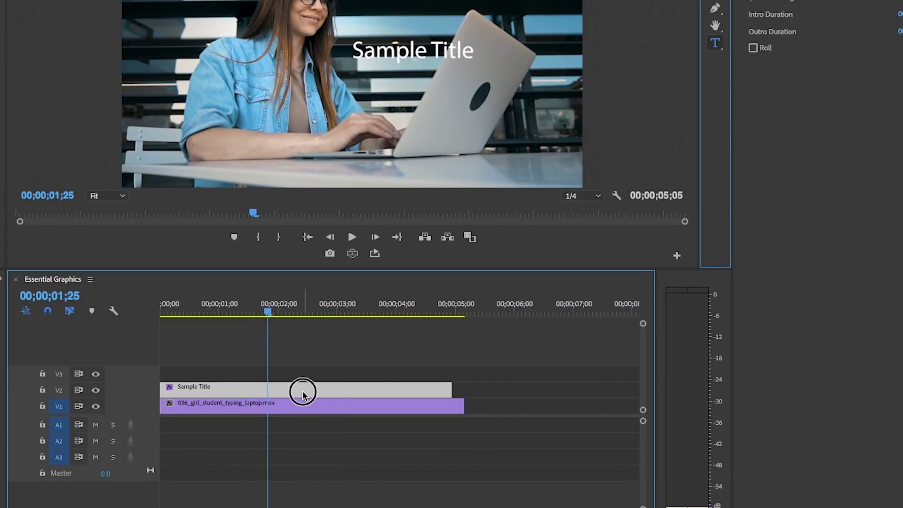
left_click_drag(449, 389, 464, 389)
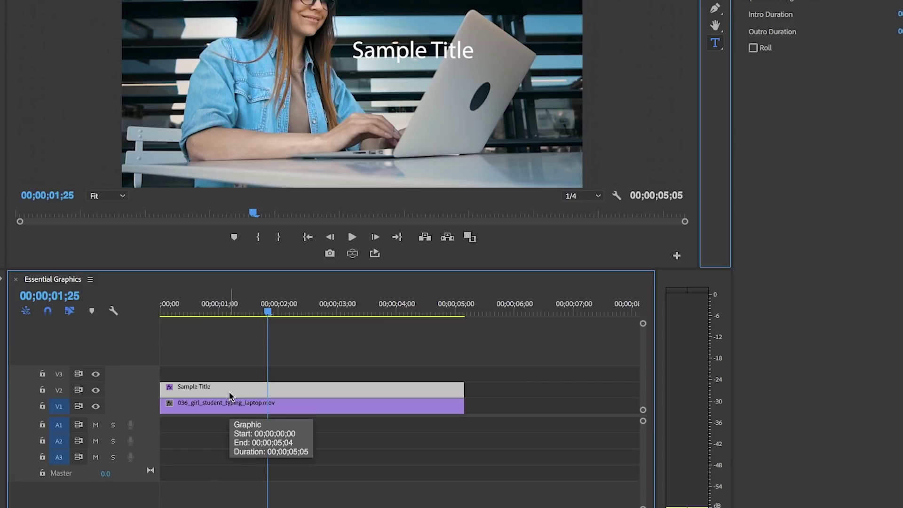
left_click(795, 0)
left_click(765, 216)
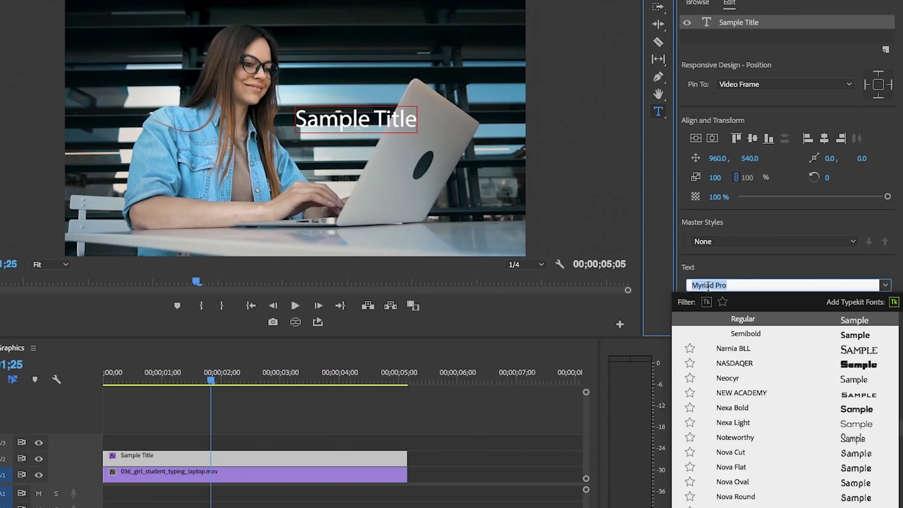
type("Mon")
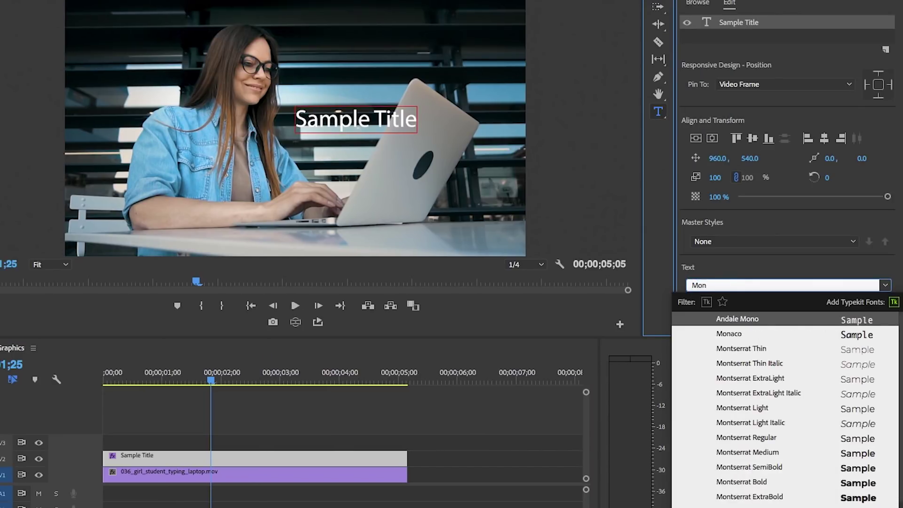
type("tse")
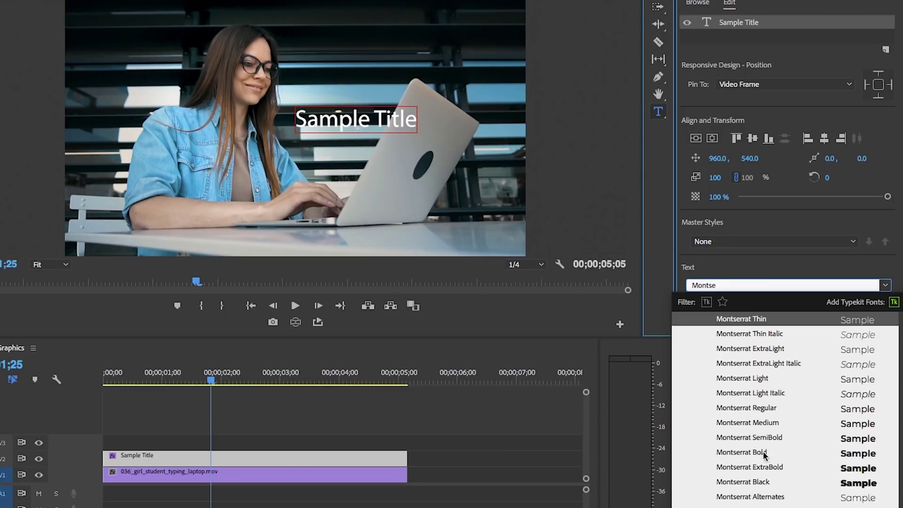
left_click(766, 466)
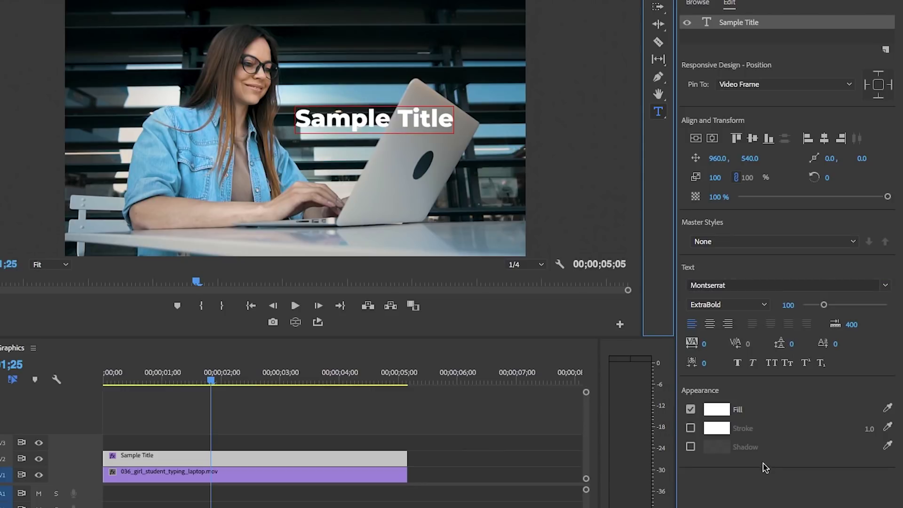
left_click_drag(823, 305, 821, 306)
Step: Add a rectangle layer, widen it over the title, and place it behind the text
left_click(710, 23)
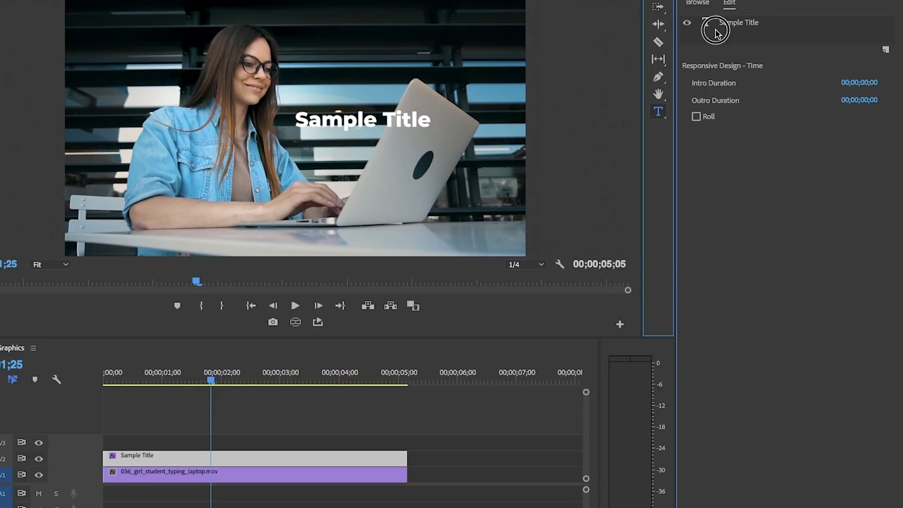
left_click(885, 48)
left_click(856, 95)
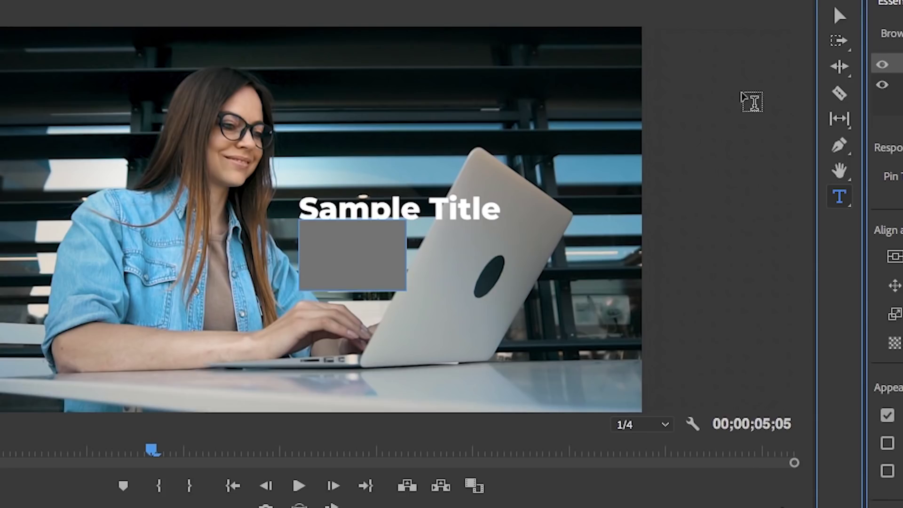
left_click(660, 0)
left_click_drag(370, 261, 533, 233)
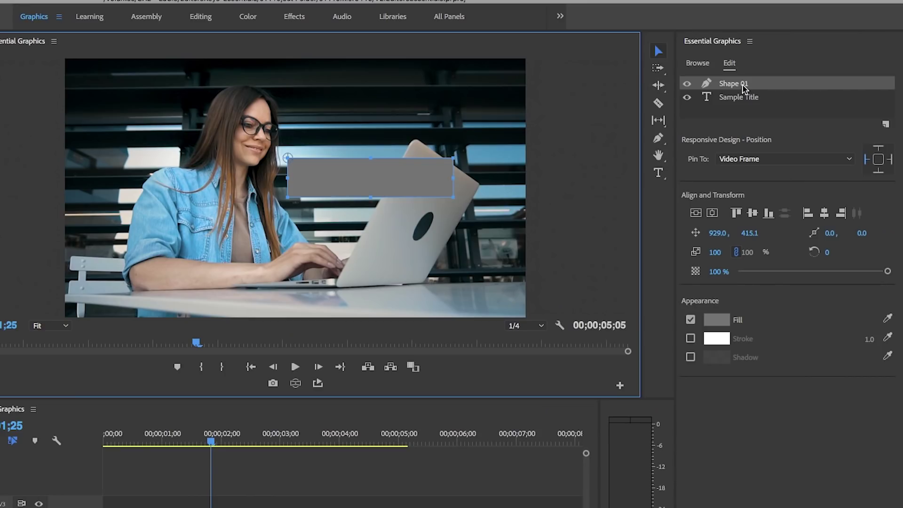
left_click_drag(742, 84, 738, 100)
Step: Fill the rectangle with orange EA9909 and move it to the lower left of the frame
left_click(716, 319)
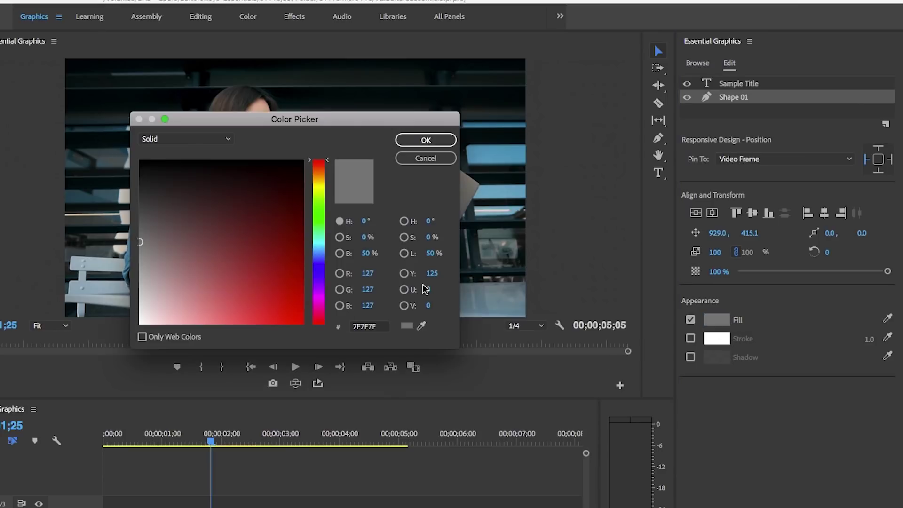
left_click_drag(319, 228, 318, 176)
mouse_move(290, 231)
left_mouse_down()
mouse_move(288, 294)
mouse_move(297, 310)
left_mouse_up()
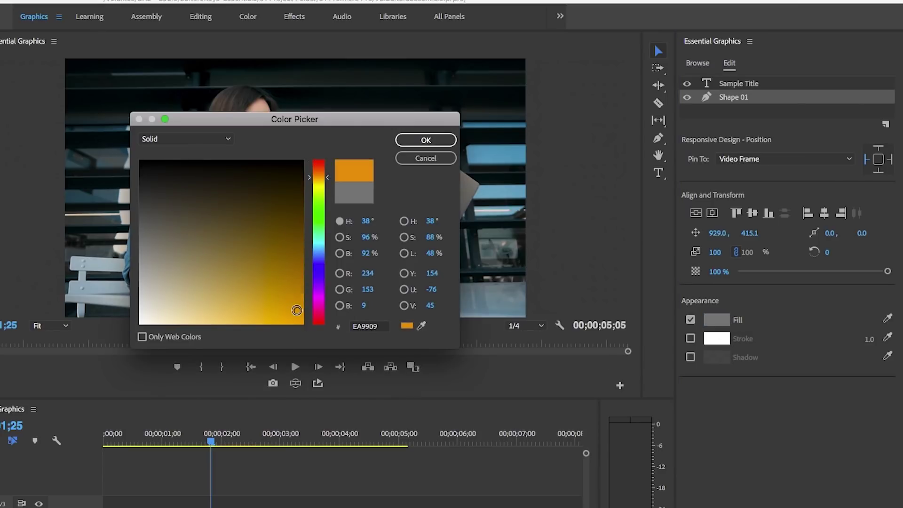
left_click(423, 139)
left_click_drag(435, 175, 425, 178)
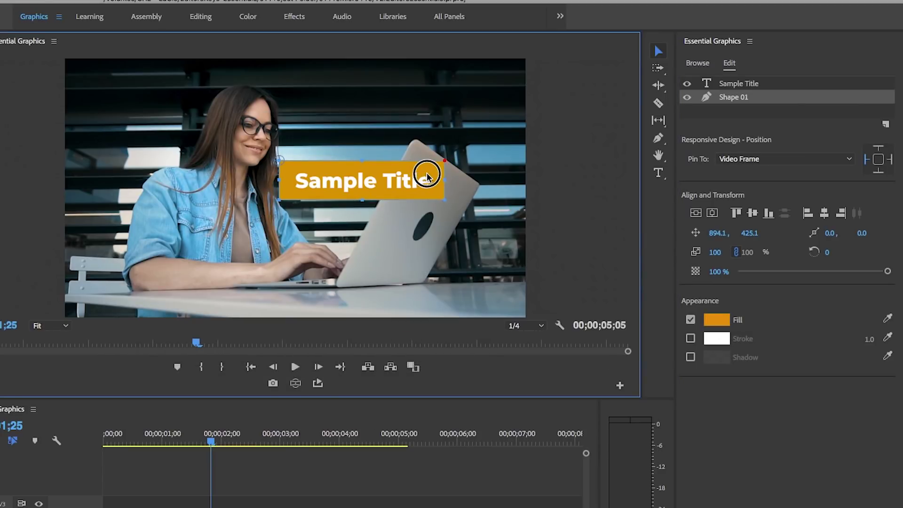
left_click_drag(371, 193, 201, 276)
Step: Move the title onto the orange bar, then duplicate the bar and shift the copy right
left_click_drag(323, 181, 150, 265)
left_click(738, 99)
right_click(733, 103)
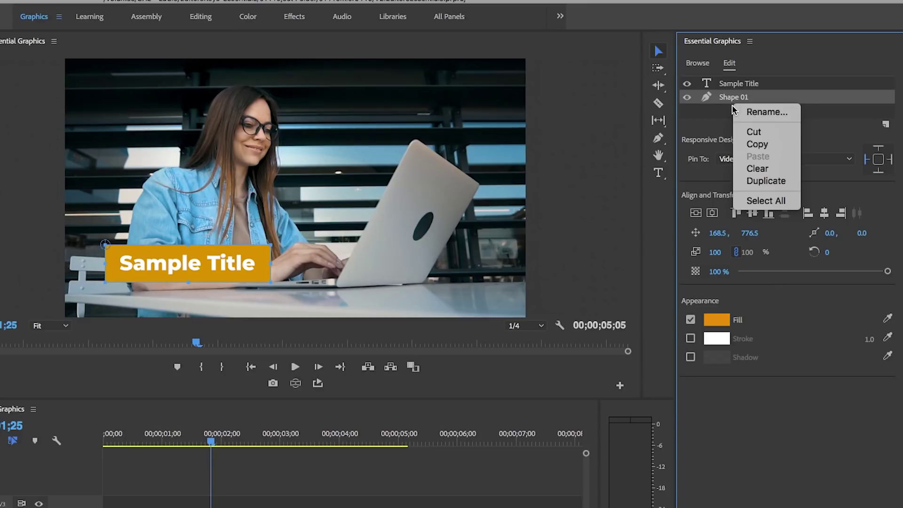
left_click(771, 180)
left_click_drag(733, 84, 736, 115)
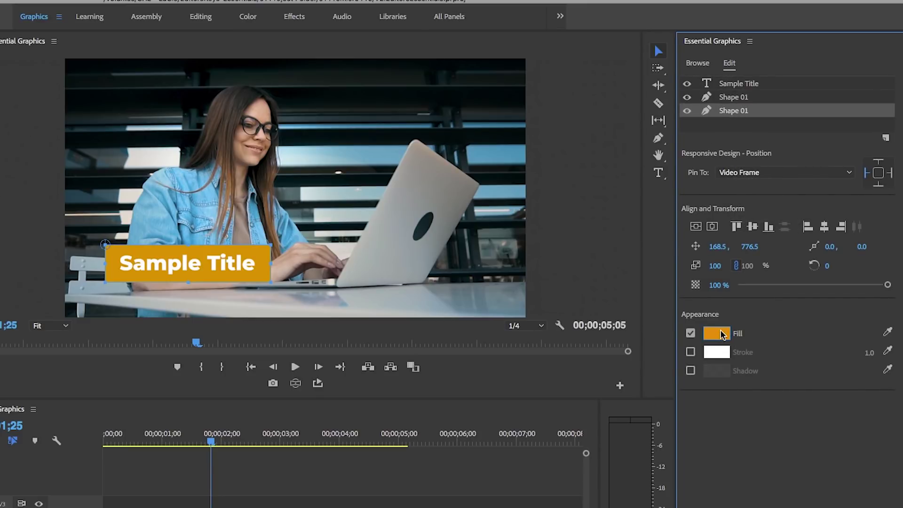
left_click_drag(717, 250, 729, 250)
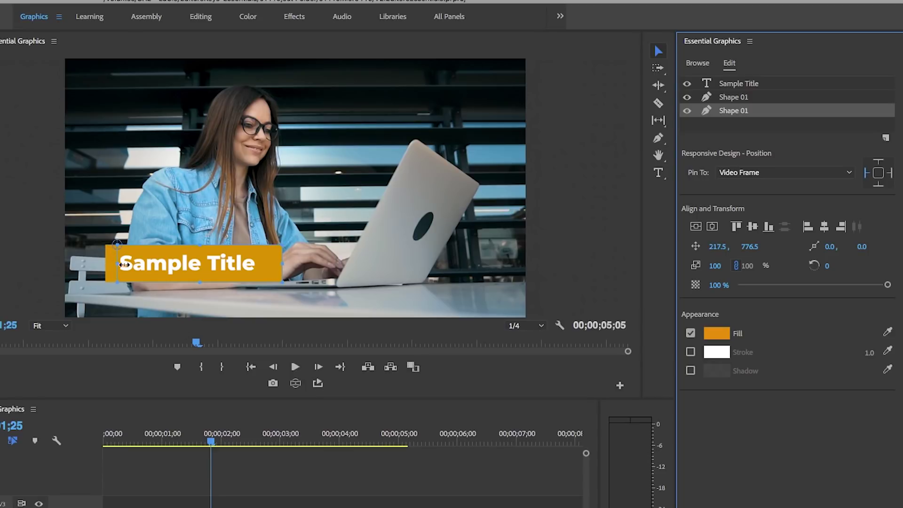
Step: Fill the duplicate shape white and narrow it into a thin strip at the bar's right end
left_click(716, 333)
left_click(260, 241)
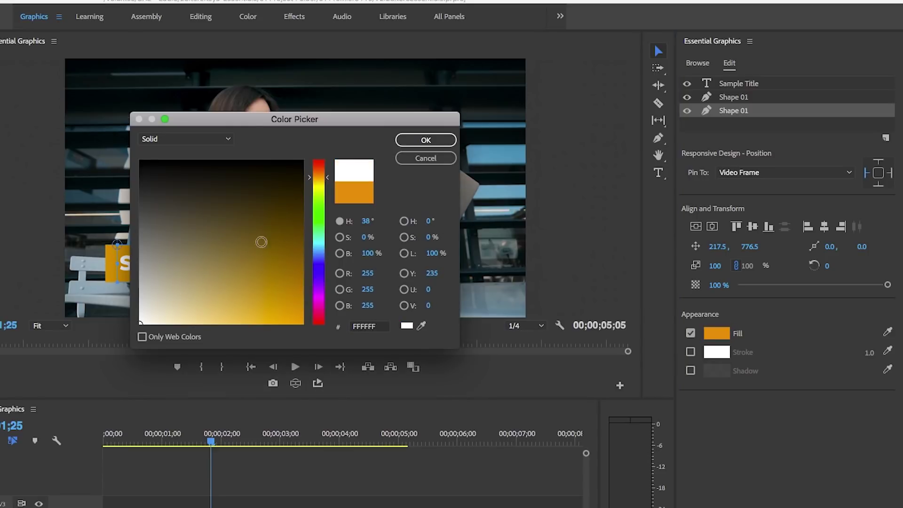
left_click(422, 140)
left_click_drag(114, 262, 112, 262)
left_click_drag(287, 261, 278, 263)
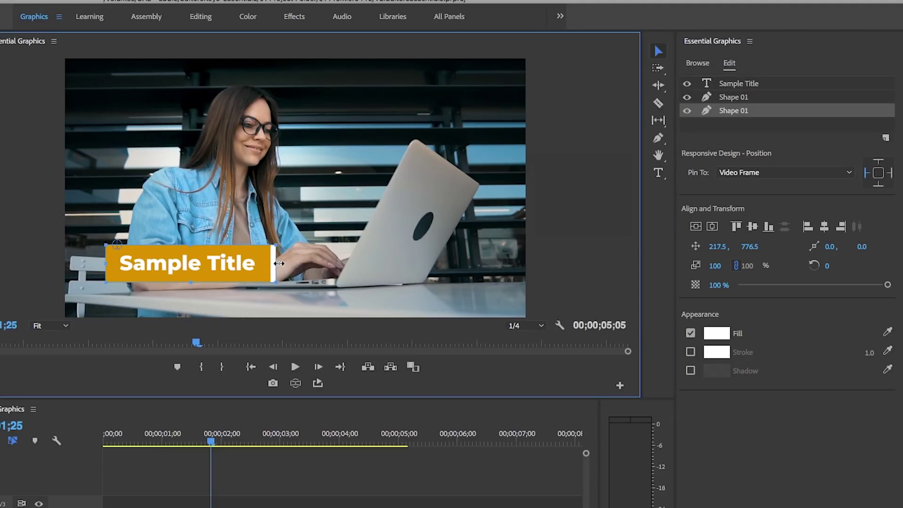
left_click(300, 493)
left_click(261, 276)
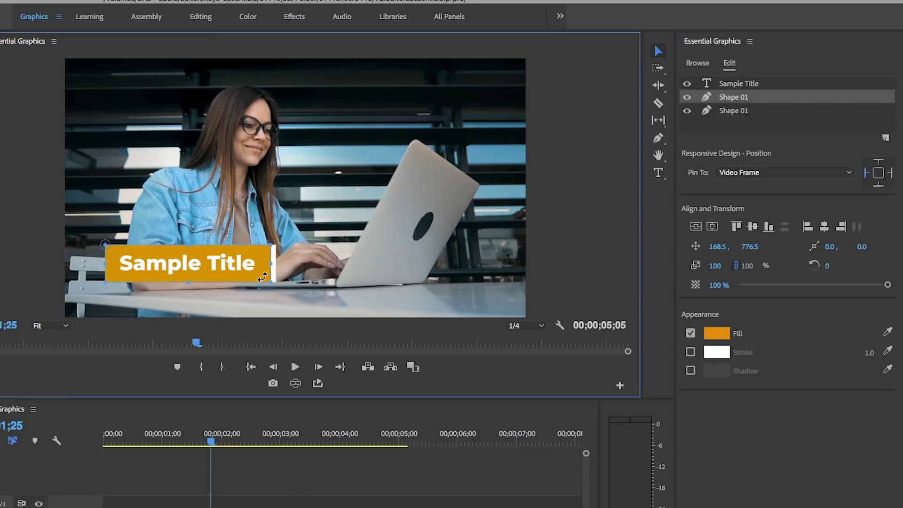
Step: Try typing 'Type new text' into the title, then undo it back to Sample Title
left_click(232, 259)
left_click(776, 72)
left_click(739, 85)
double_click(227, 261)
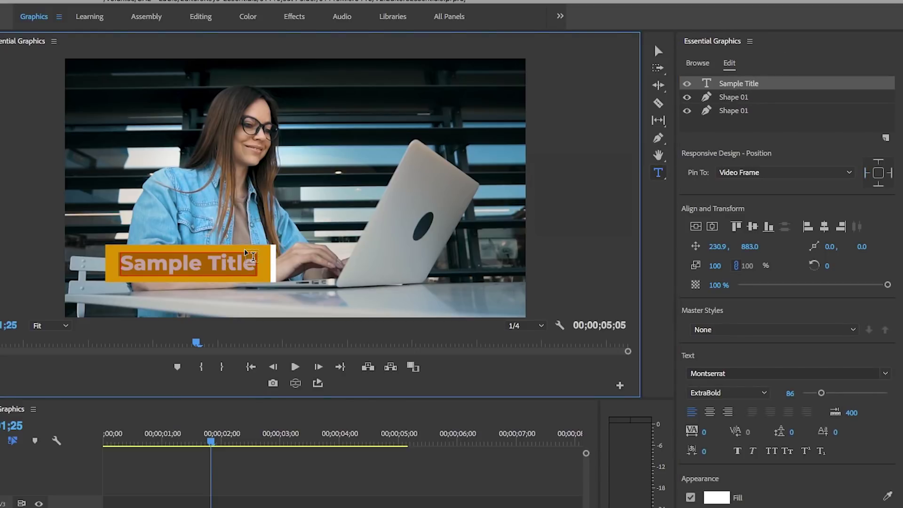
type("Type new text")
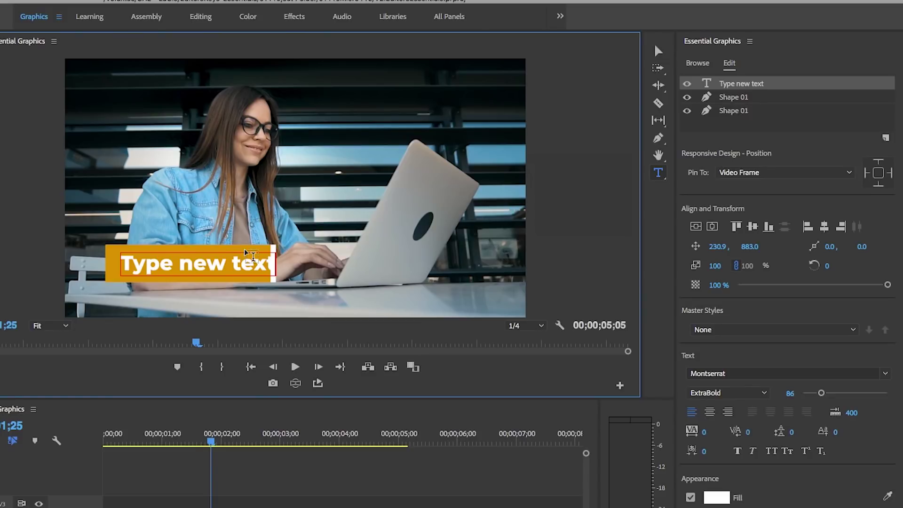
key("ctrl+a")
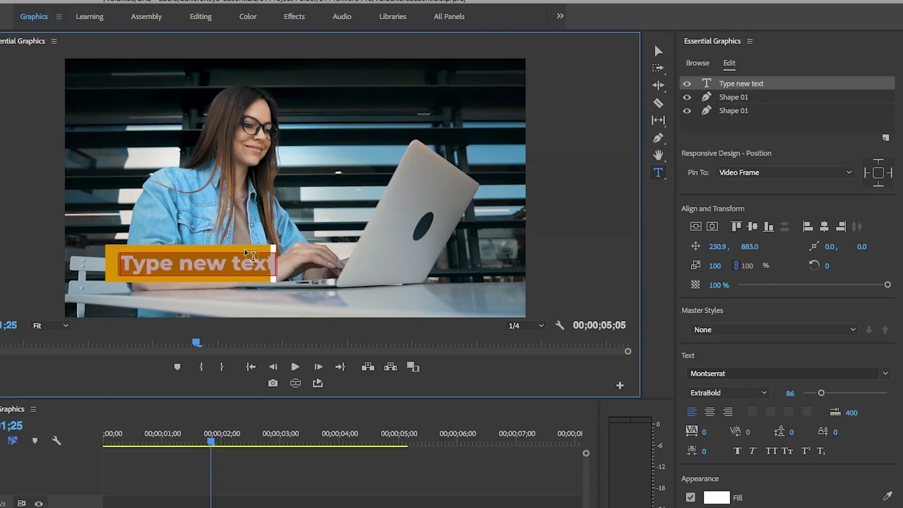
key("ctrl+z")
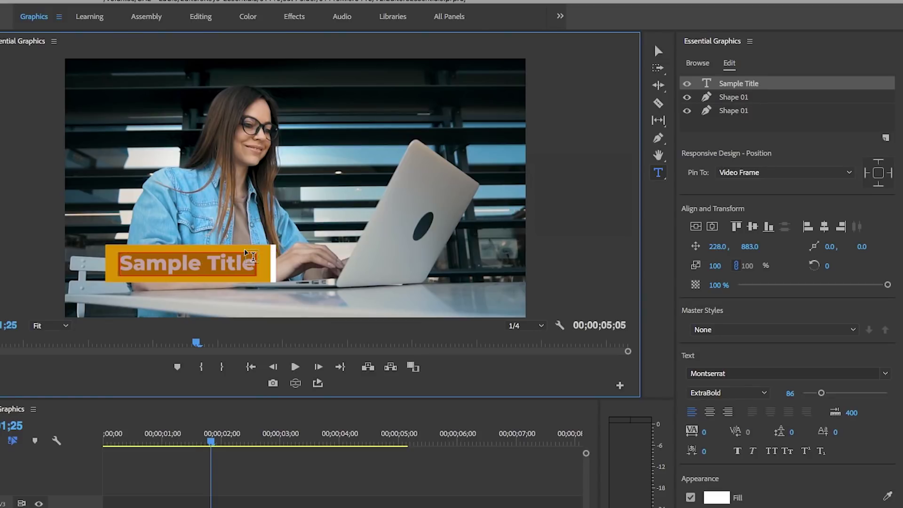
left_click(723, 88)
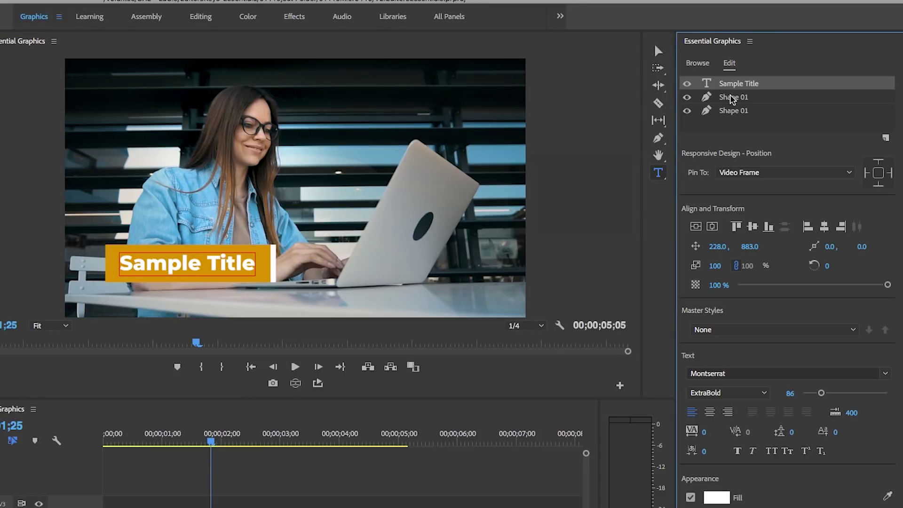
Step: Pin the orange bar to Sample Title on all four edges
left_click(731, 98)
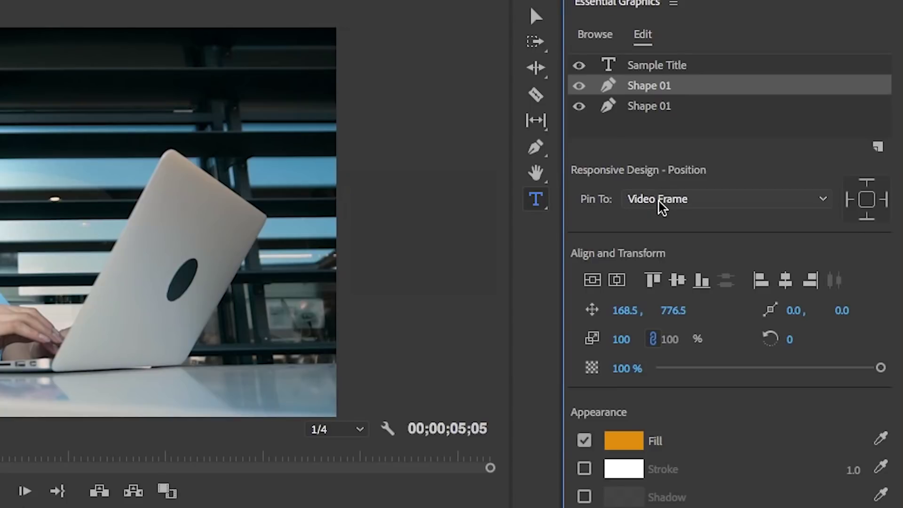
left_click(626, 243)
left_click(659, 242)
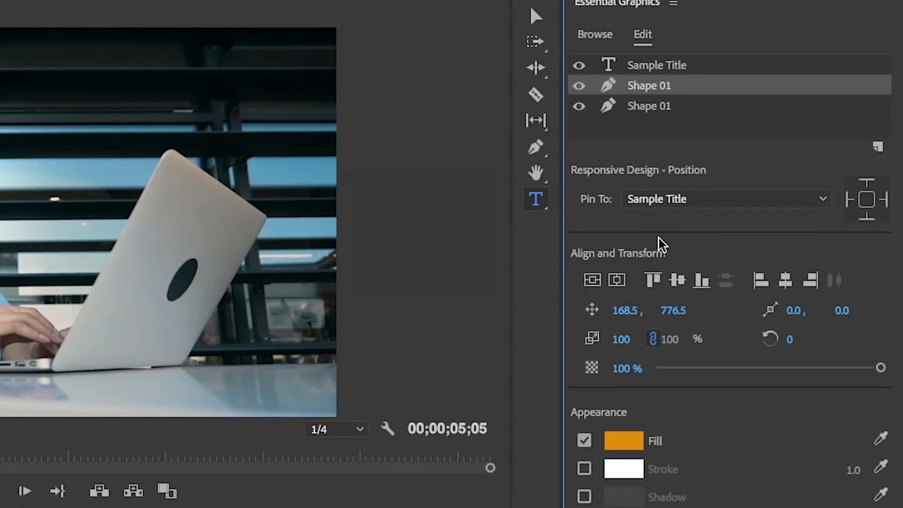
left_click(867, 207)
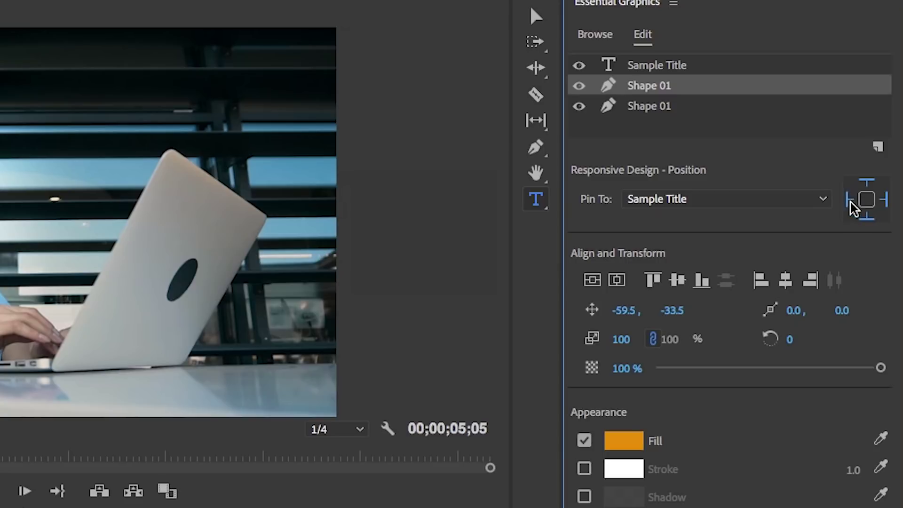
Step: Test the pinning by typing 'Type in new text' in the title, then revert it
left_click(656, 64)
triple_click(220, 275)
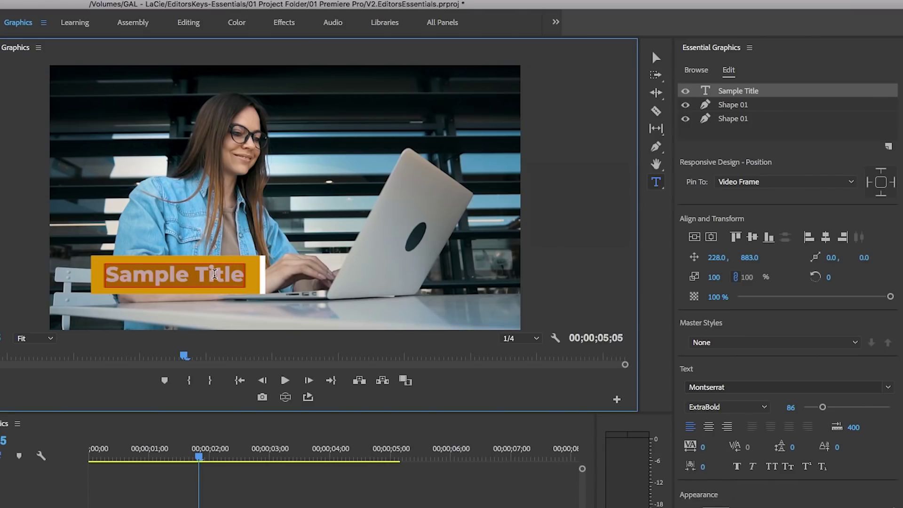
type("Tyoe")
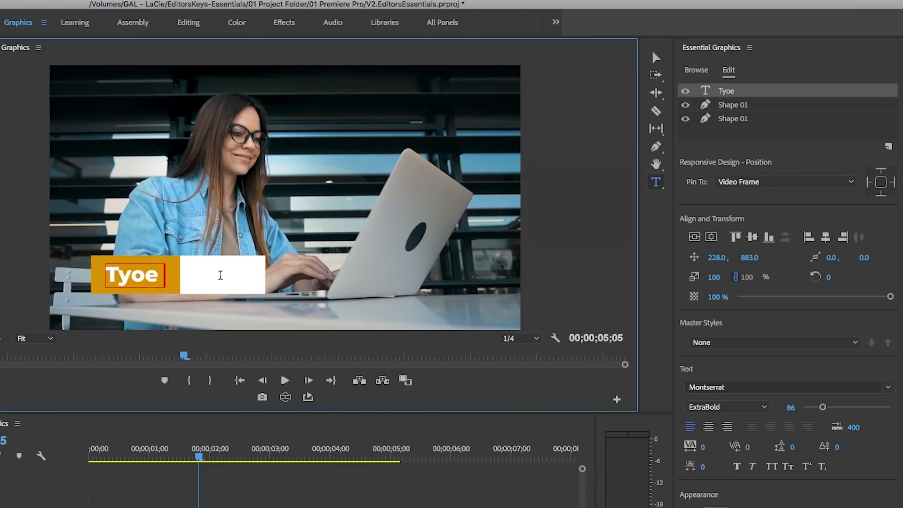
key("BackSpace")
key("BackSpace")
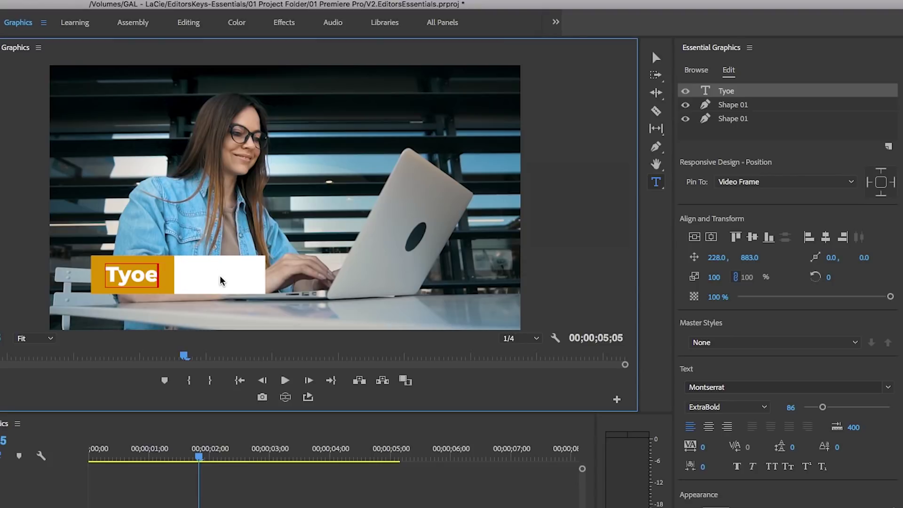
type("pe in new text")
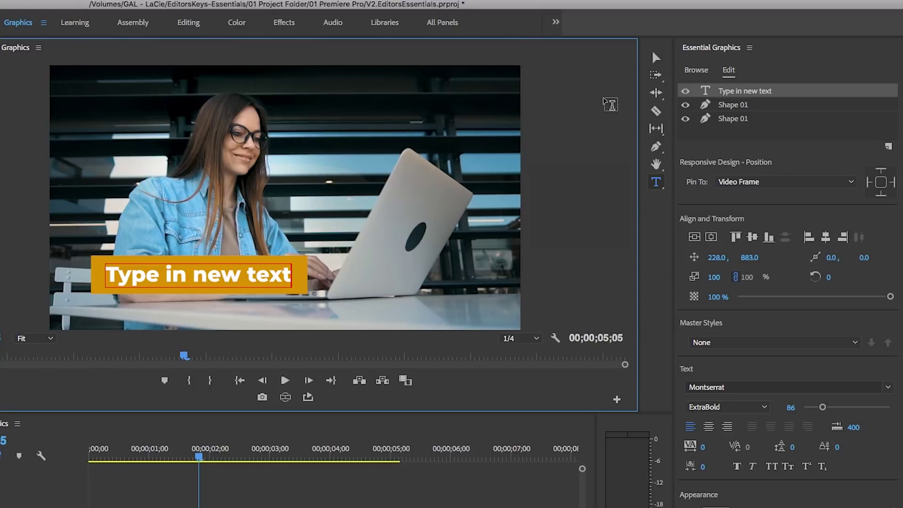
key("super+z")
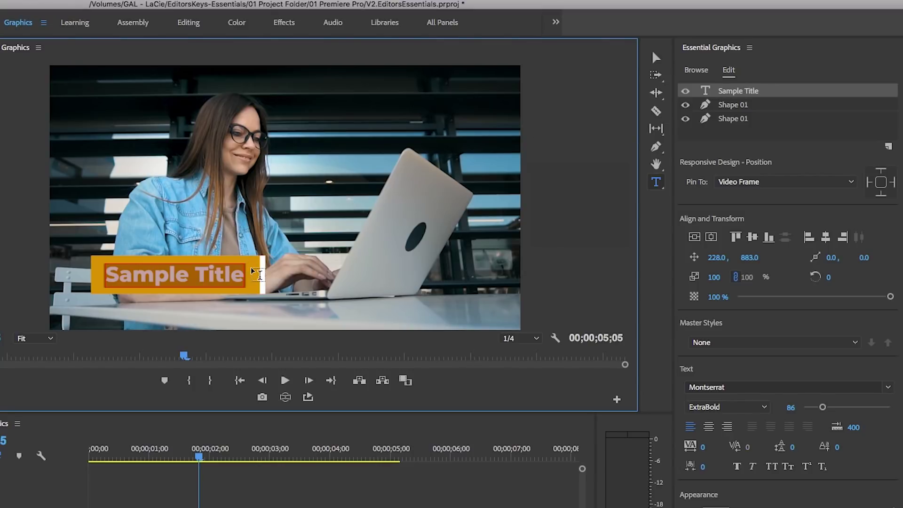
Step: Pin the white accent strip to the orange bar Shape 01
left_click(732, 119)
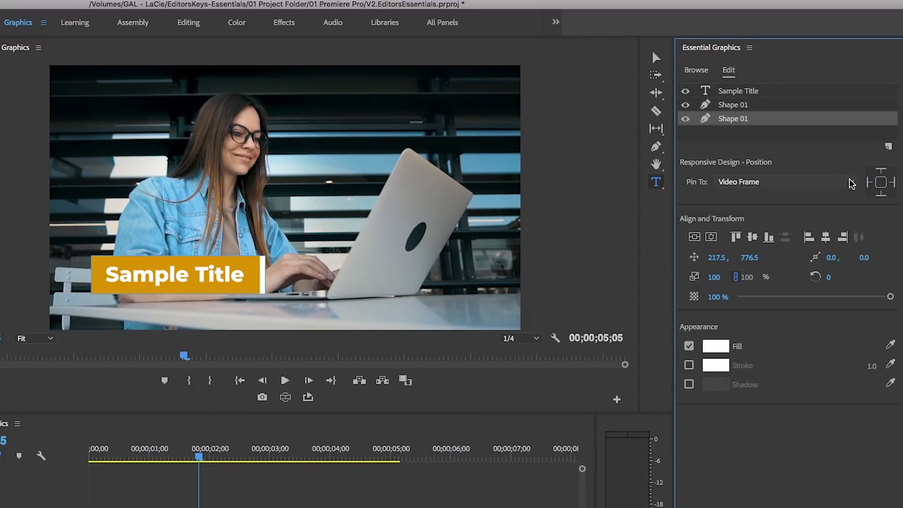
left_click(851, 184)
left_click(753, 225)
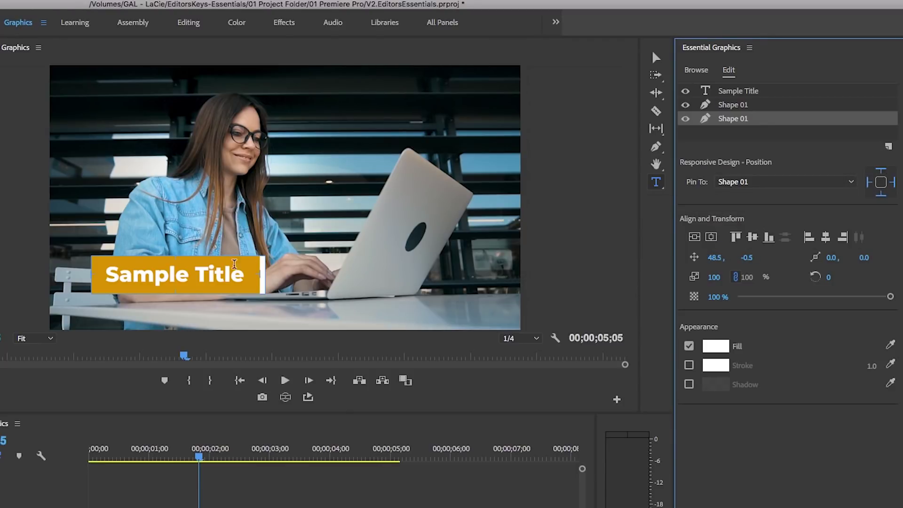
left_click(232, 272)
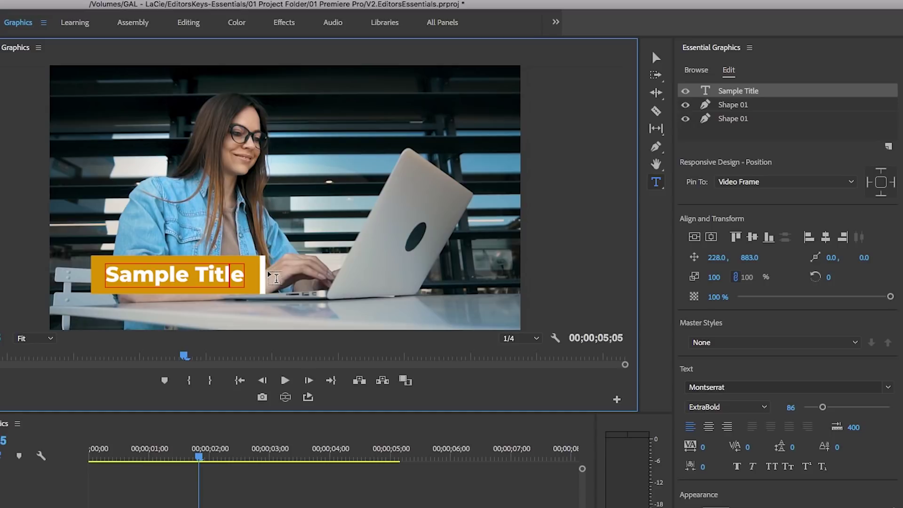
Step: Replace the title text with 'Now both adapt', letting both bars resize around it
key("super+a")
type("Now both")
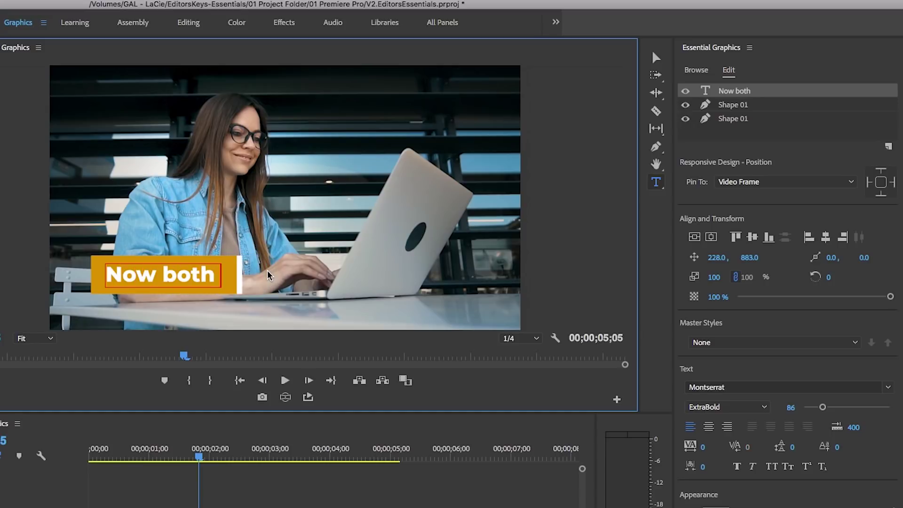
type(" adapt")
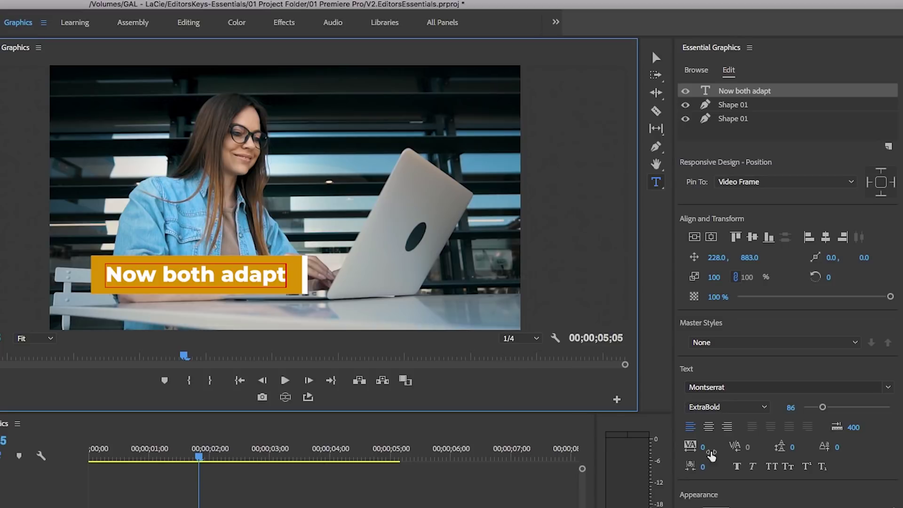
left_click(717, 472)
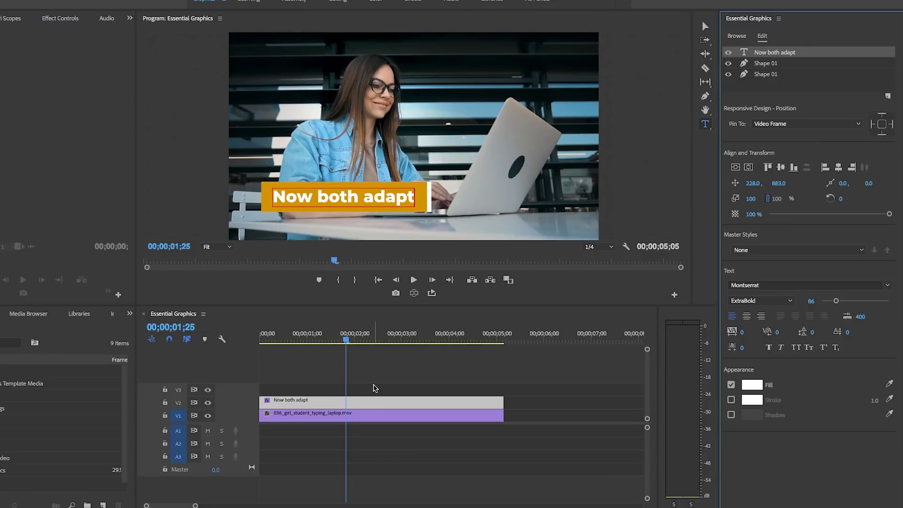
Step: Select the Now both adapt clip and set its Intro and Outro Durations to 00;00;00;15
left_click(375, 388)
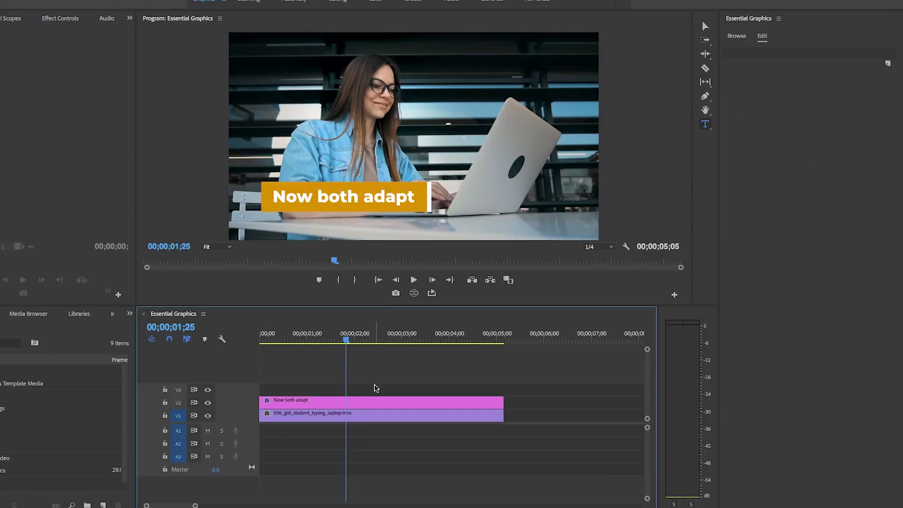
left_click(361, 402)
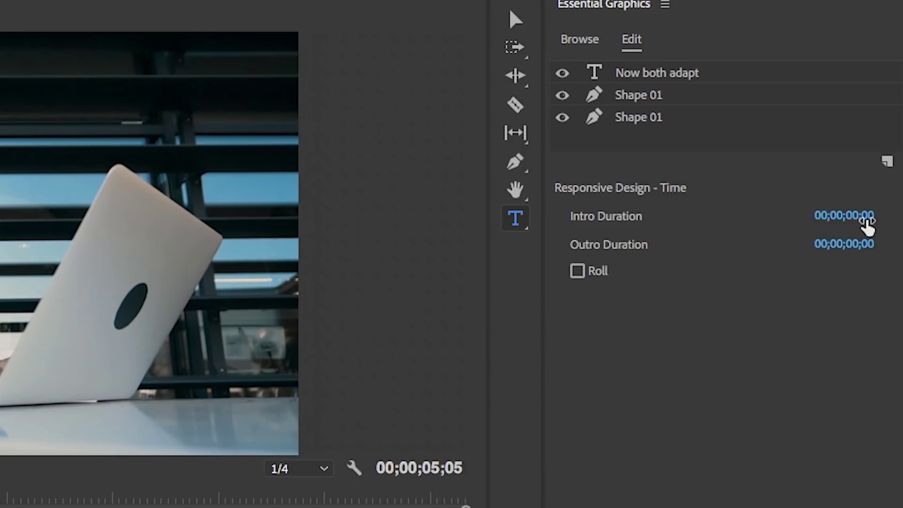
left_click(867, 221)
left_click(889, 215)
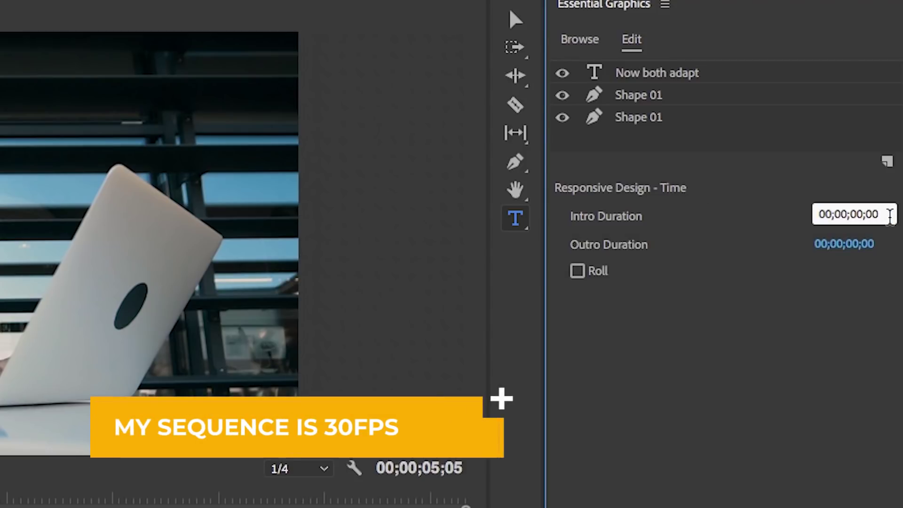
left_click(867, 244)
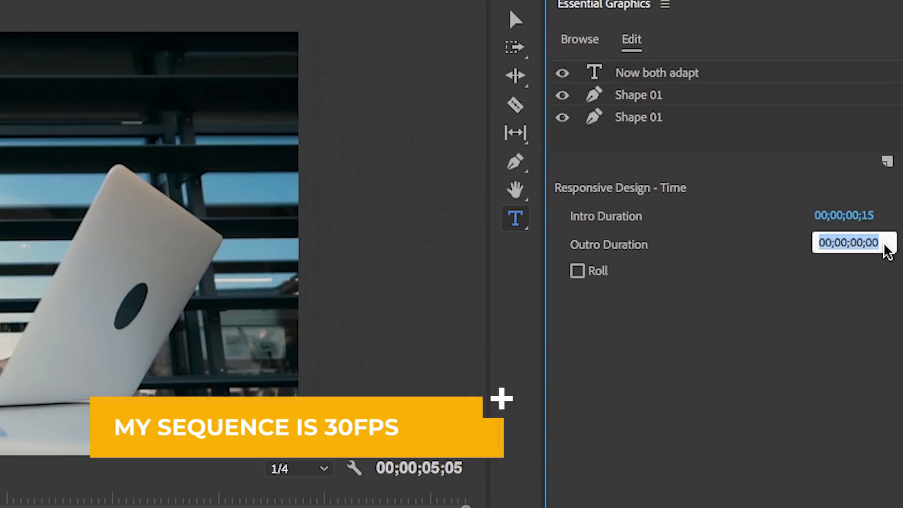
left_click(890, 242)
key("BackSpace")
type("15")
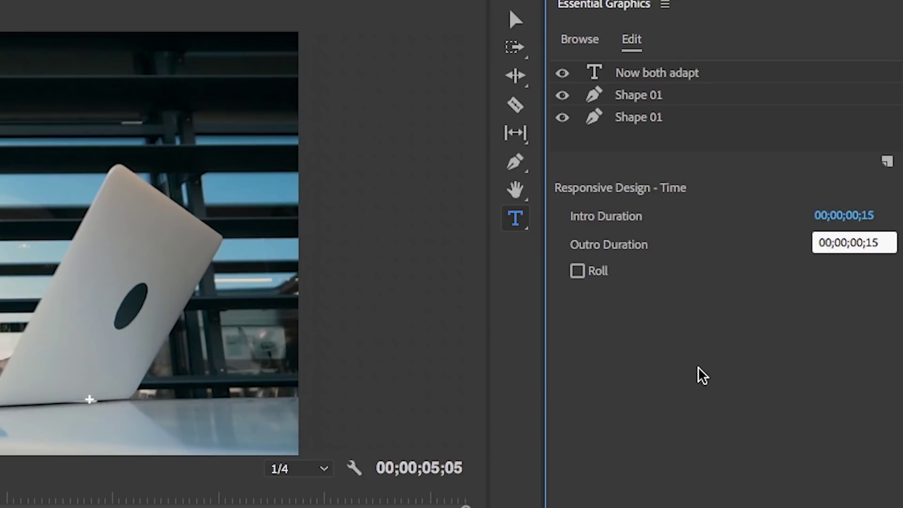
key("Return")
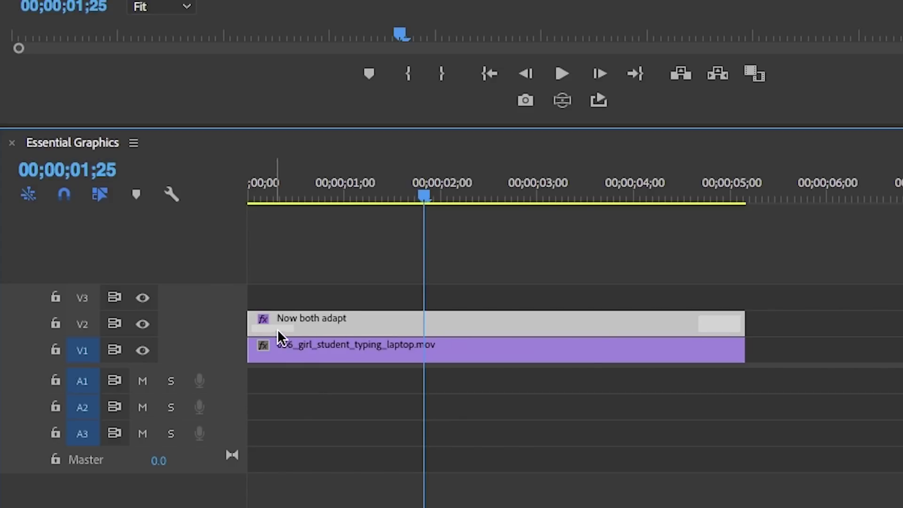
Step: Trim the graphic clip to end at 00;00;02;00 and scrub through to preview the flip-in
left_click_drag(741, 324, 442, 324)
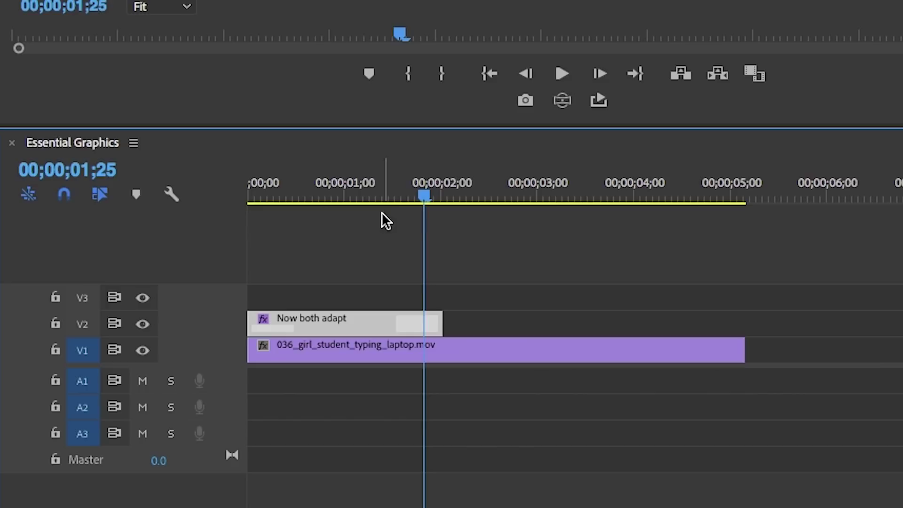
left_click(369, 191)
left_click_drag(366, 185, 442, 216)
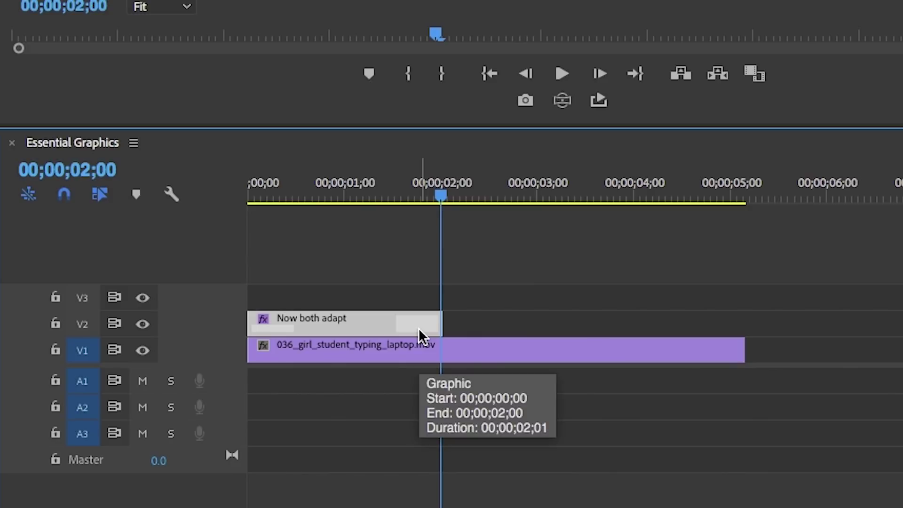
left_click_drag(418, 198, 324, 214)
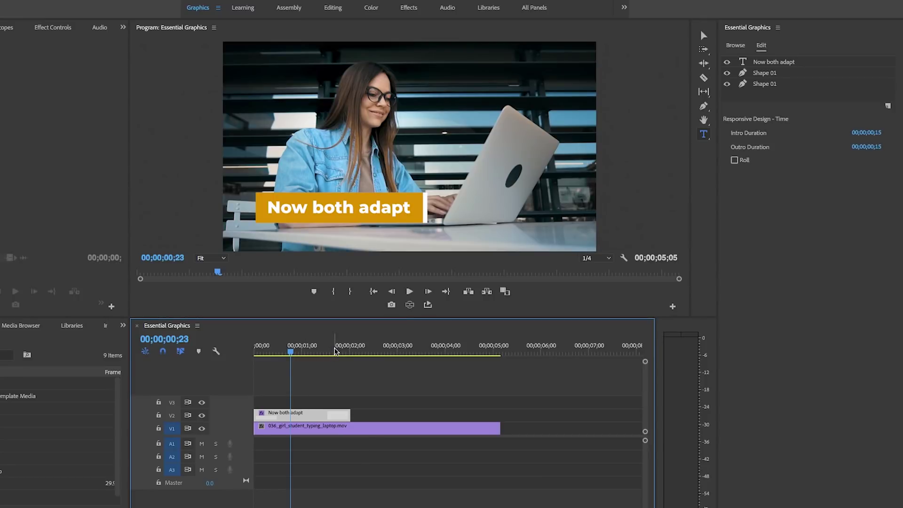
Step: Select the Now both adapt text layer and enable Position keyframing at the first frame
left_click(783, 63)
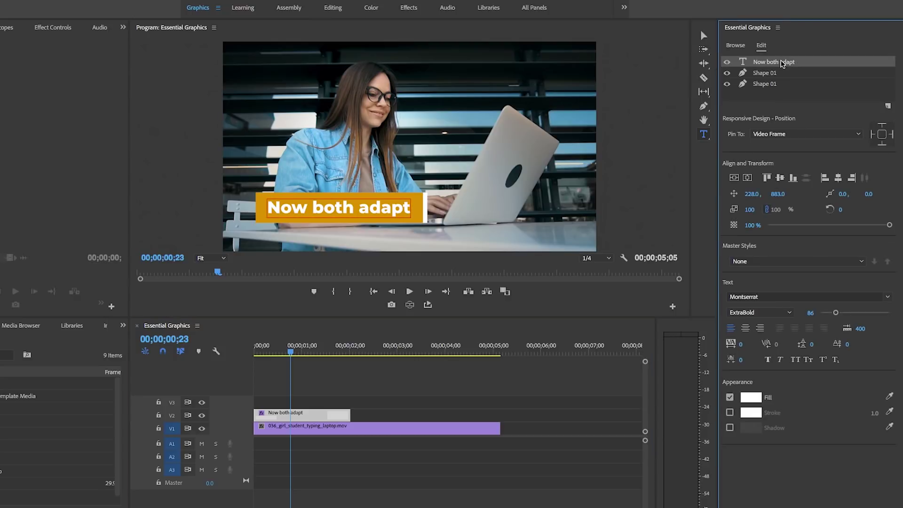
left_click_drag(289, 352, 275, 352)
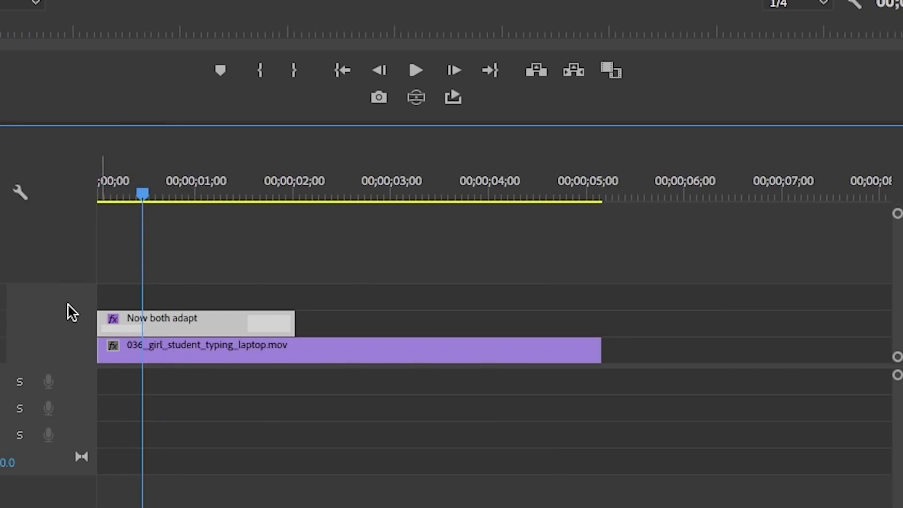
left_click_drag(71, 313, 72, 280)
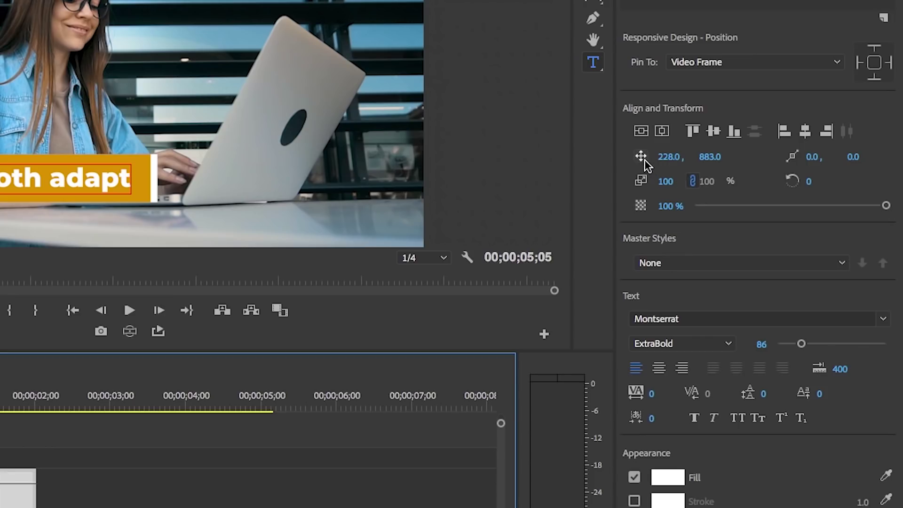
left_click(641, 157)
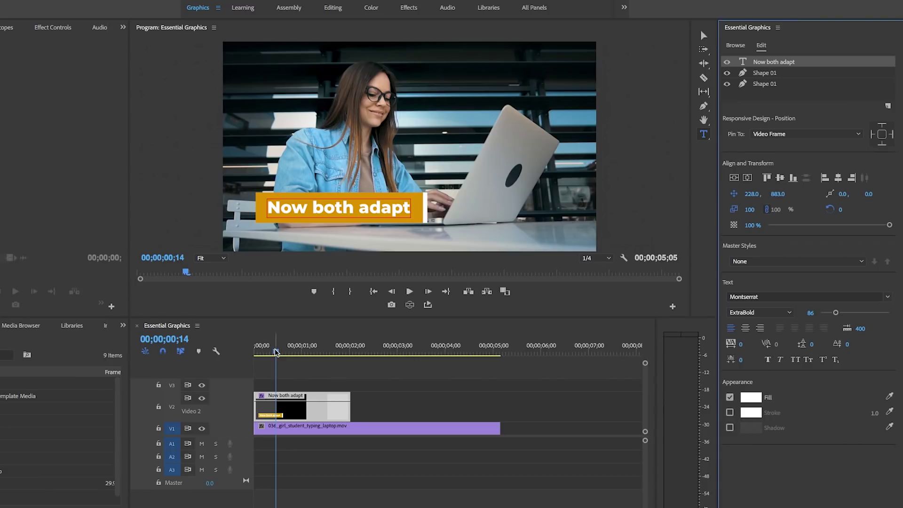
left_click_drag(277, 353, 252, 351)
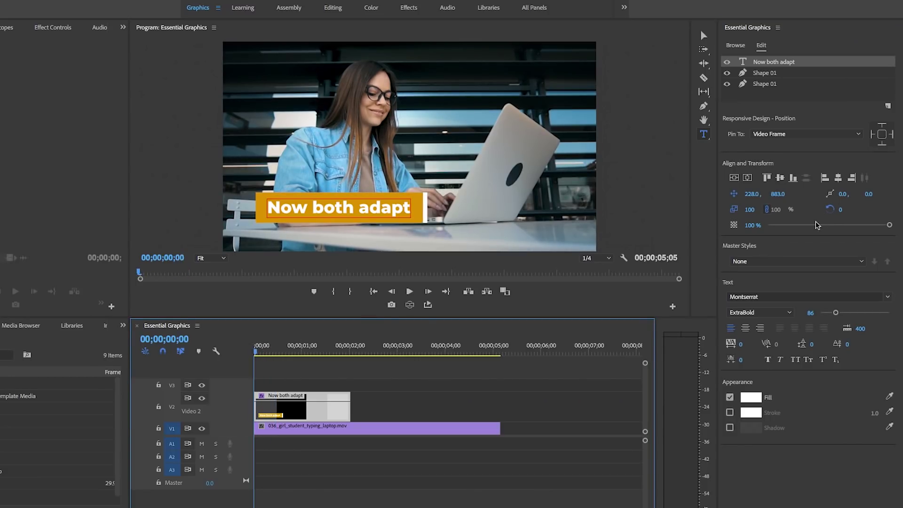
Step: Set the starting rotation to 120° and X position off the left edge, then play the flip-in
left_click(840, 212)
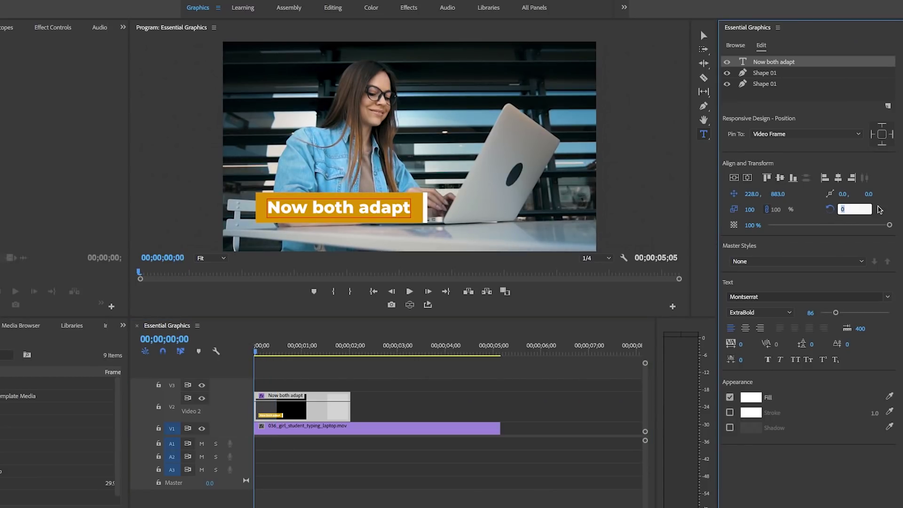
type("120")
key("Return")
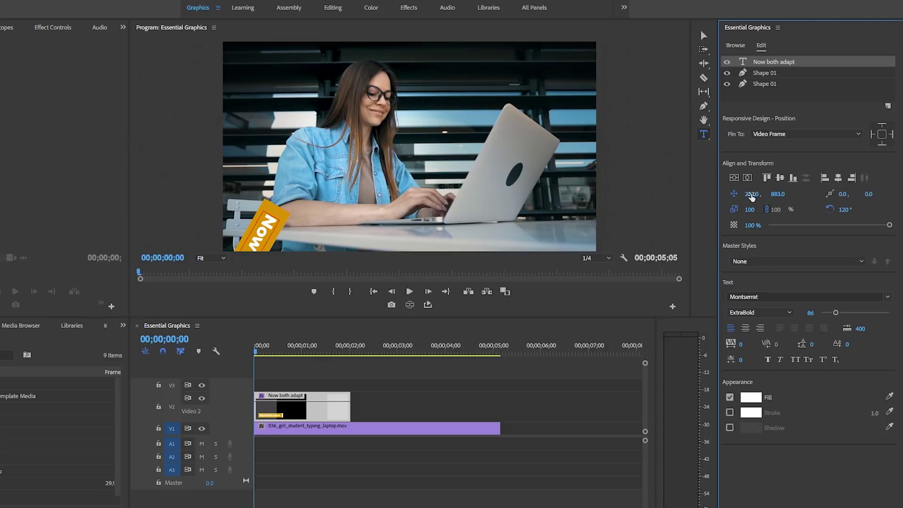
left_click_drag(751, 197, 724, 197)
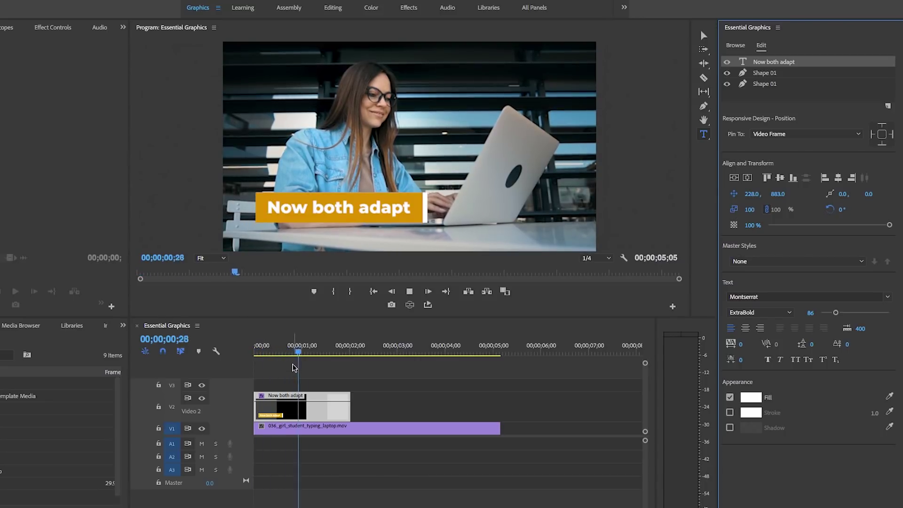
left_click_drag(298, 349, 224, 351)
key("space")
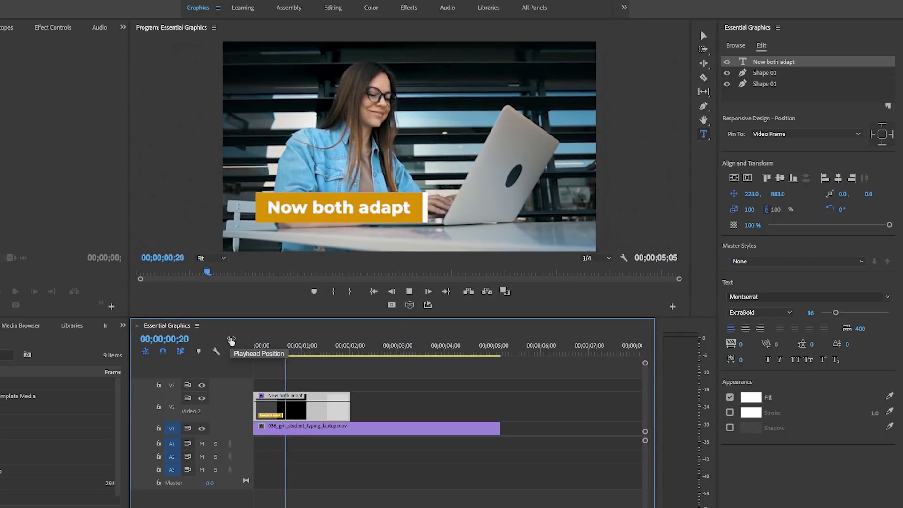
left_click(297, 349)
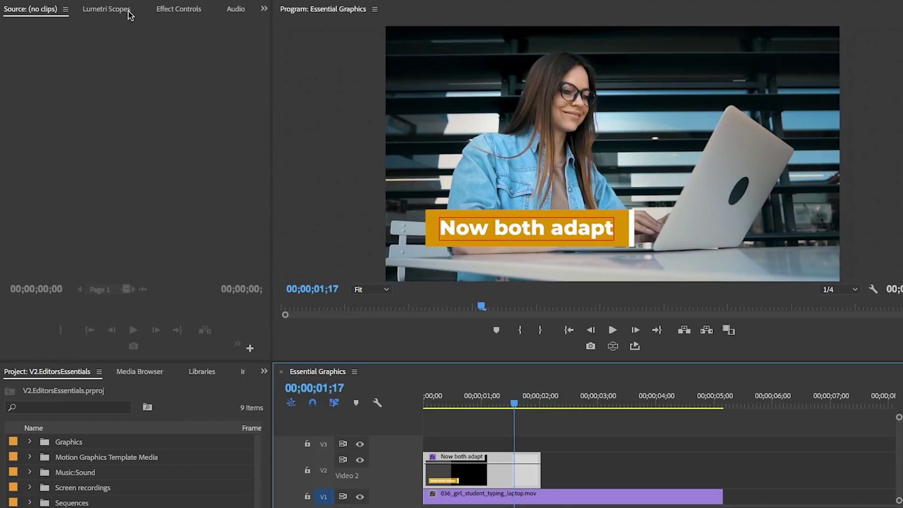
Step: Keyframe Position, Scale and Rotation at 1;17, then at 2;00 set Rotation 120, X -260, Scale 0
left_click(169, 245)
left_click(169, 259)
left_click(170, 299)
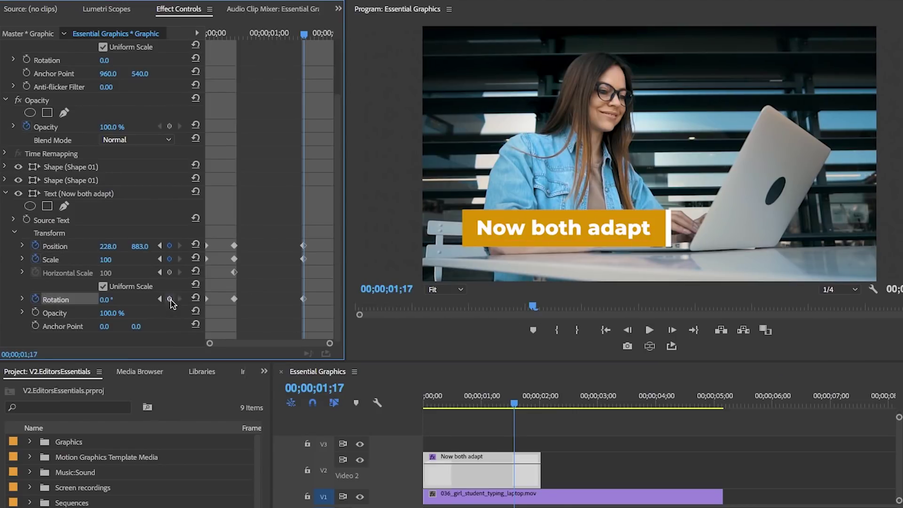
left_click_drag(304, 34, 333, 43)
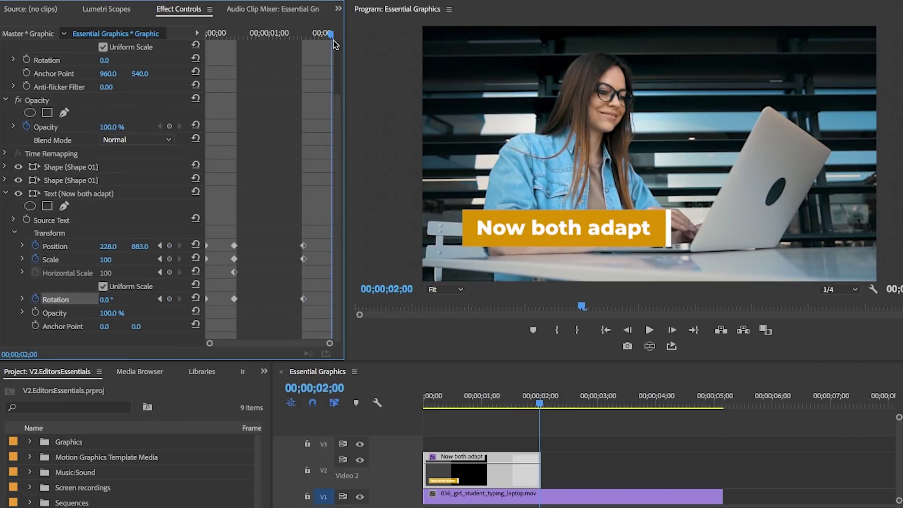
left_click(105, 301)
type("120")
key("Return")
left_click_drag(107, 245, 85, 246)
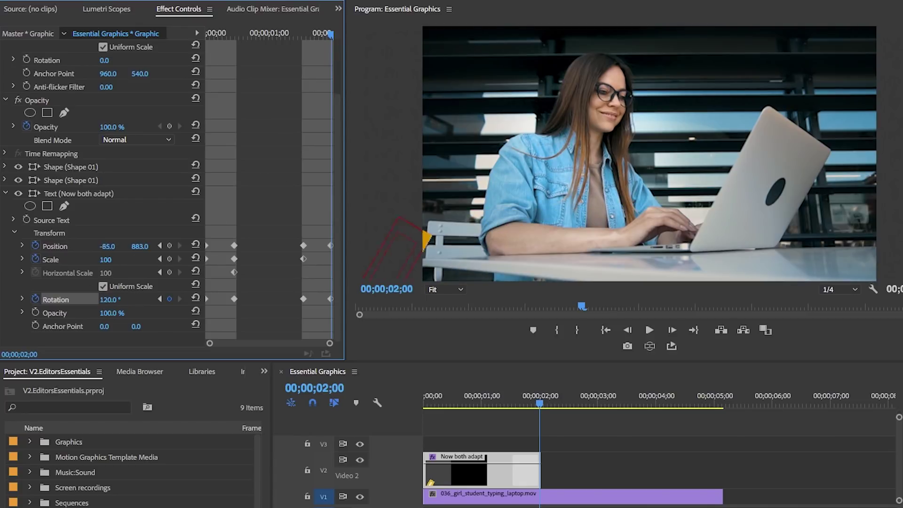
left_click(115, 258)
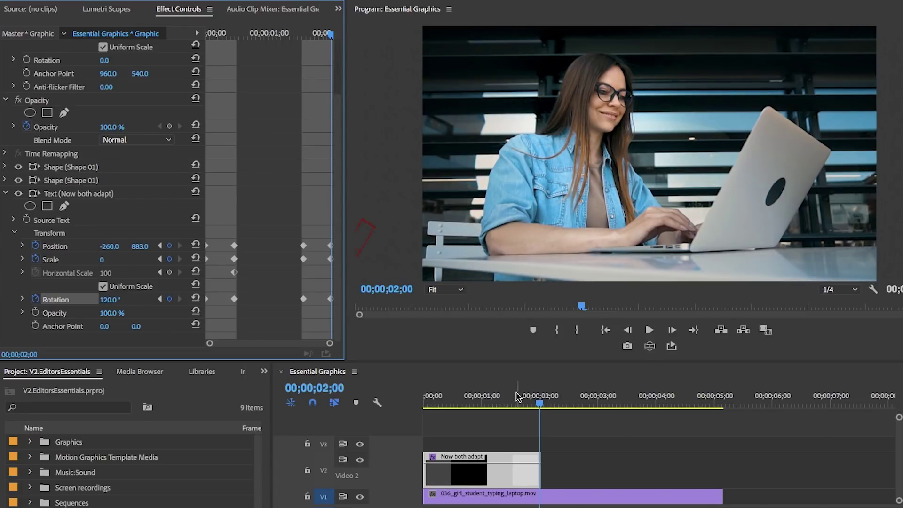
Step: Play back the full flip-in and flip-out animation from the start of the timeline
left_click_drag(517, 397, 372, 382)
key("space")
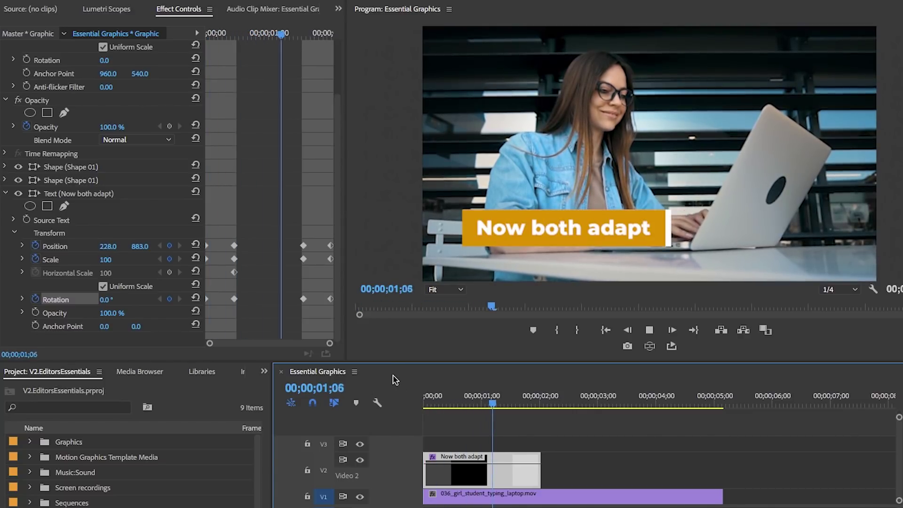
left_click(451, 496)
left_click(435, 401)
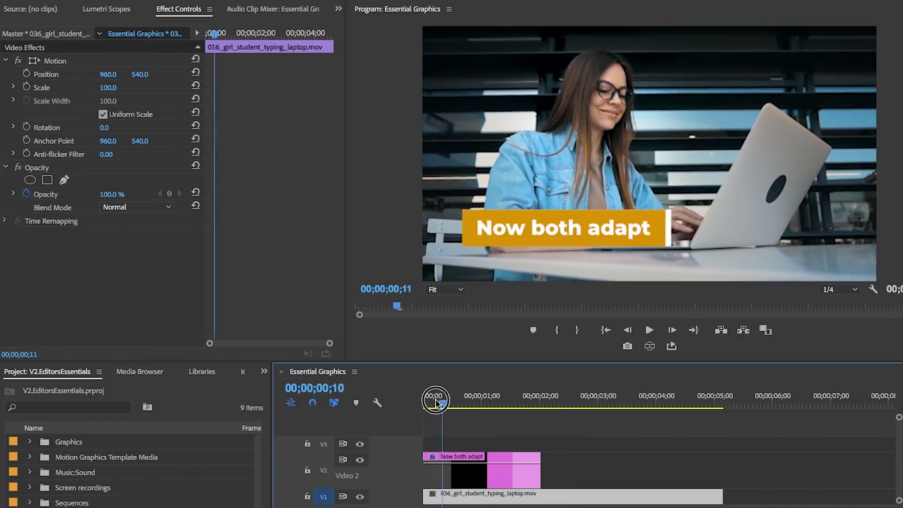
key("Home")
key("space")
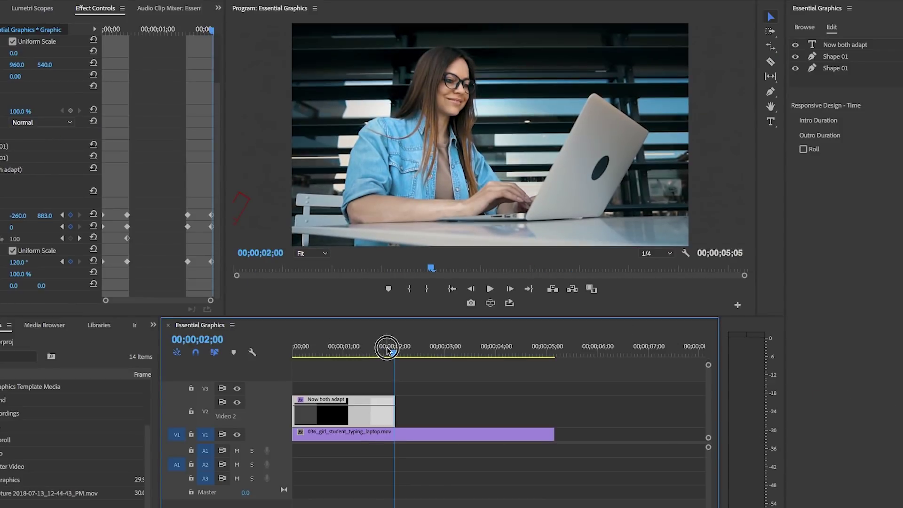
left_click_drag(389, 348, 357, 350)
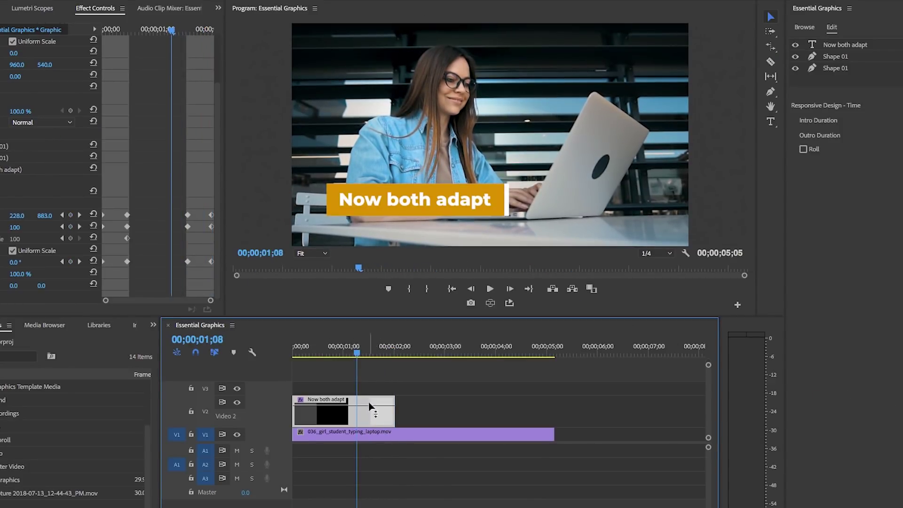
Step: Save the title clip as template 'SingleLine-Adapt' in Local Templates Folder, including a video thumbnail
right_click(370, 405)
left_click(419, 219)
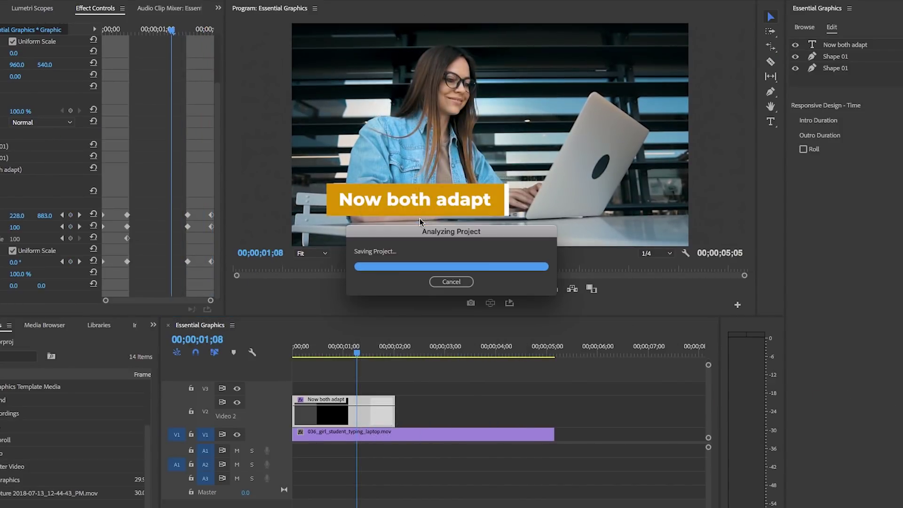
type("SingleLine-Adapt")
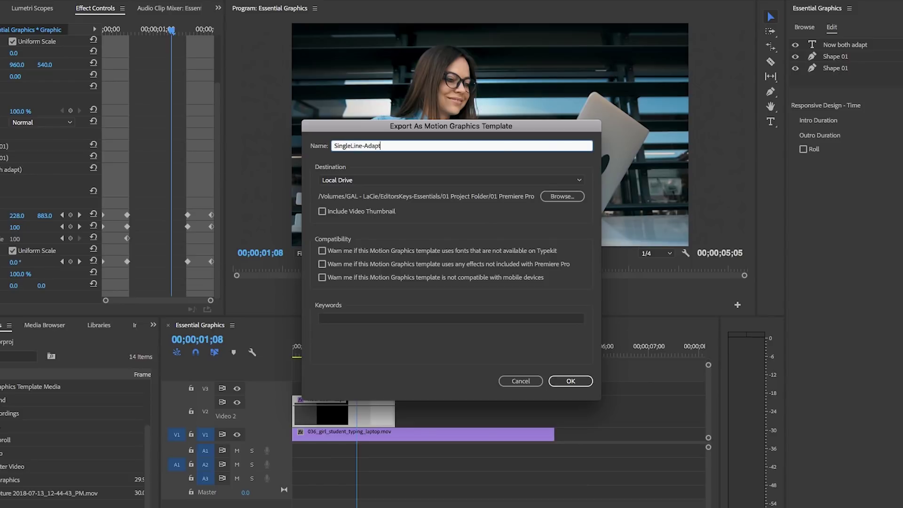
left_click(323, 211)
left_click(423, 181)
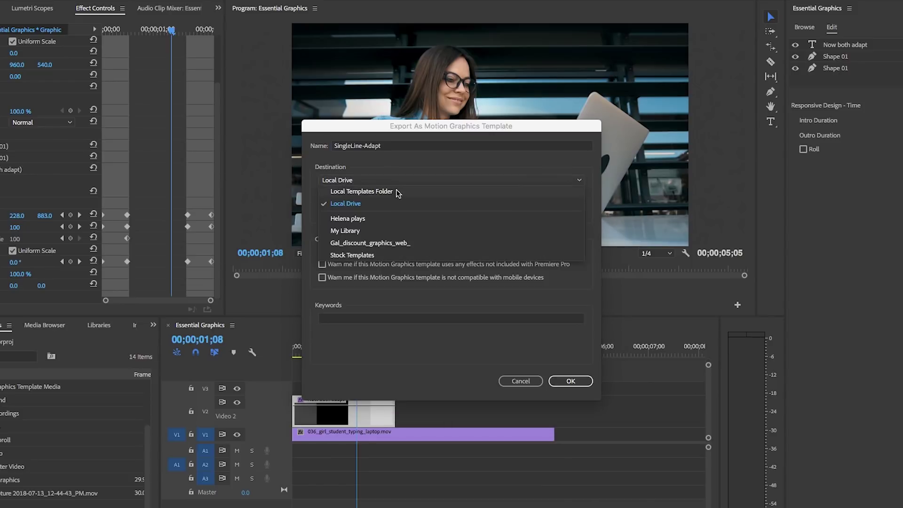
left_click(396, 190)
left_click(578, 382)
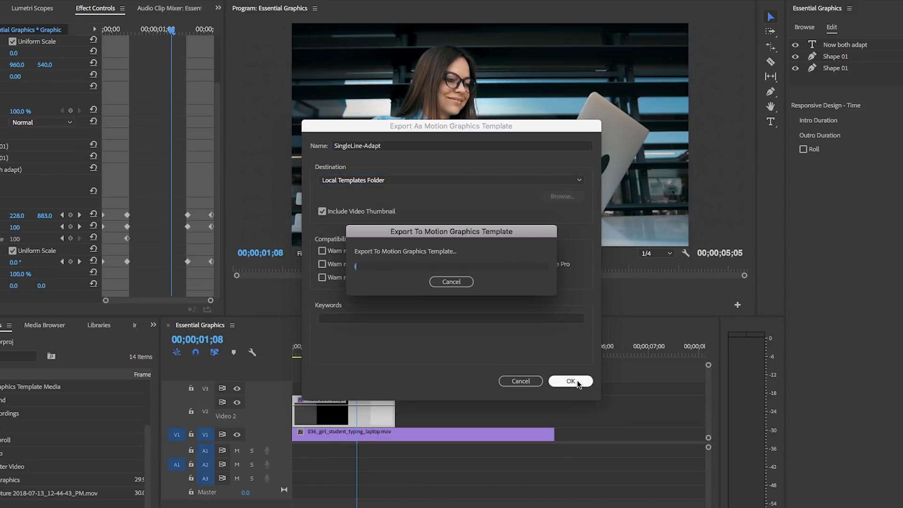
Step: Search installed templates for 'Single', filtered to the local templates folder
left_click(798, 27)
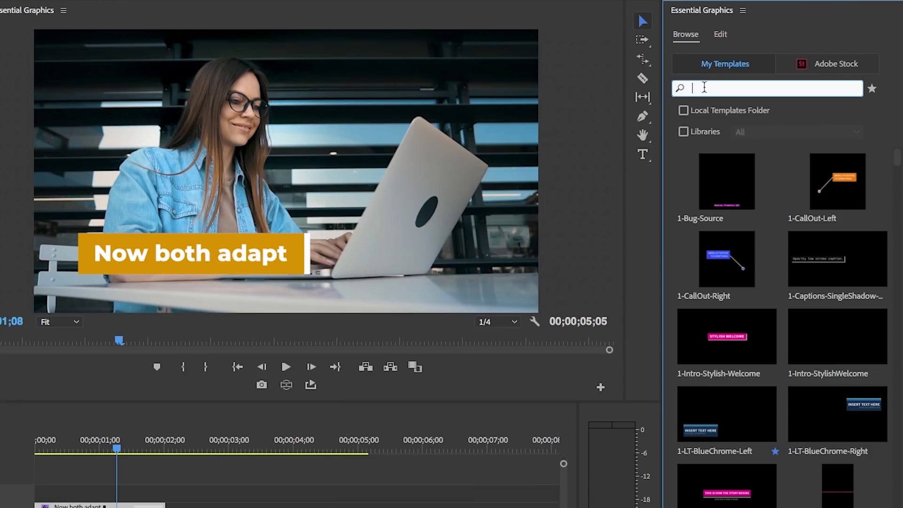
type("SingleLine")
left_click(688, 113)
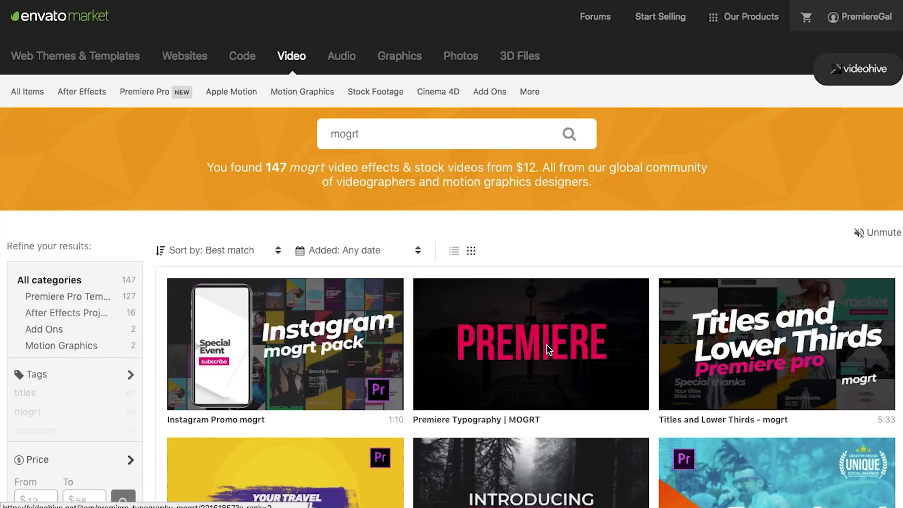
scroll(543, 345, "down", 5)
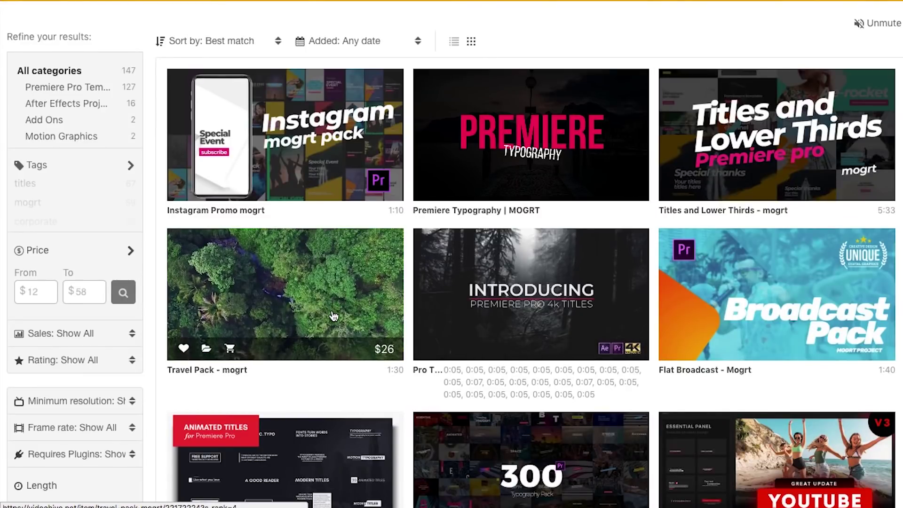
mouse_move(540, 314)
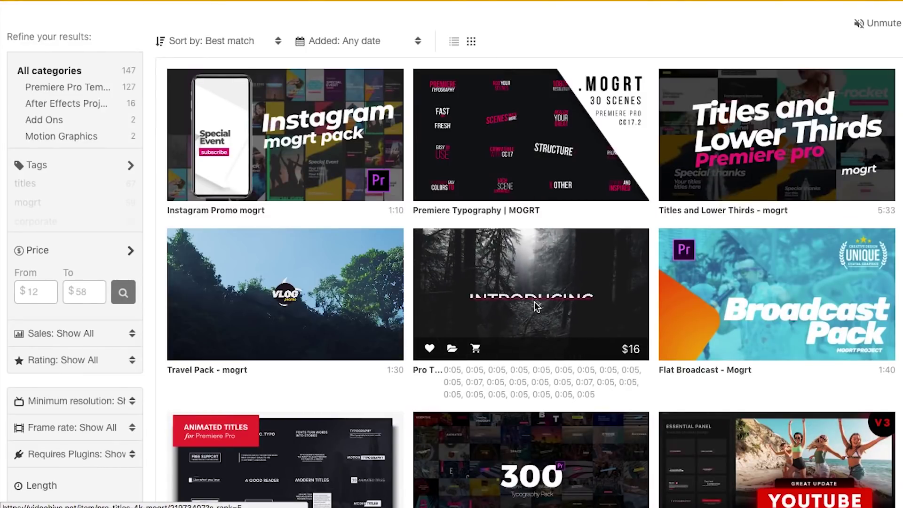